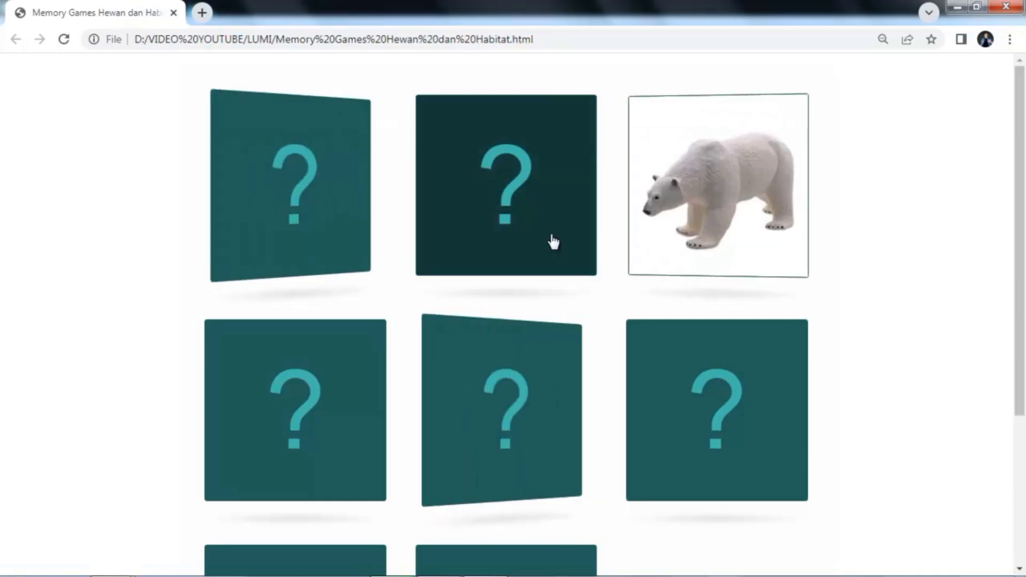
Step: Turn over several cards in the finished memory game to try matching the animals with their habitats
{"action": "left_click", "coordinate": [481, 206]}
{"action": "left_click", "coordinate": [345, 393]}
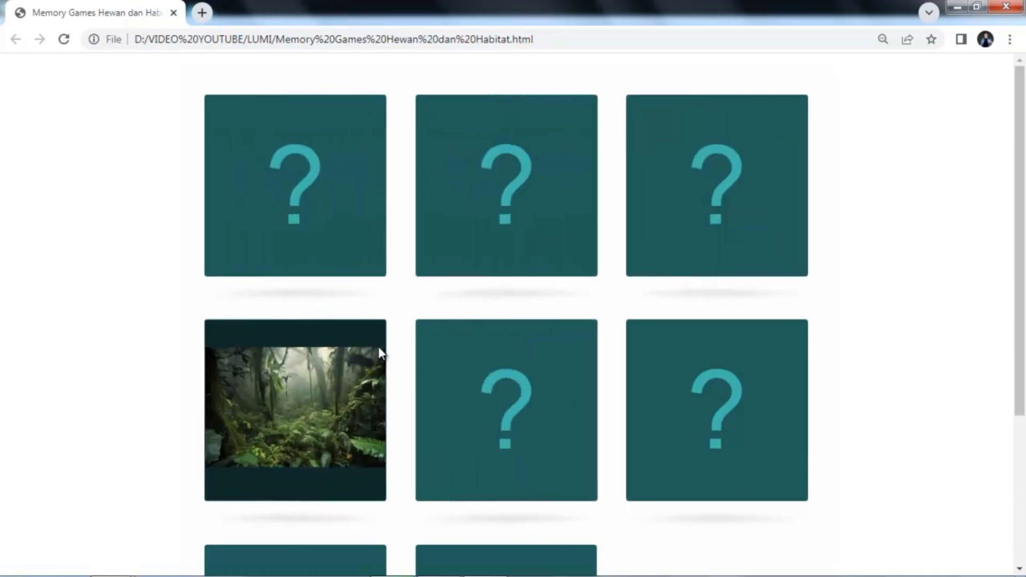
{"action": "left_click", "coordinate": [561, 399]}
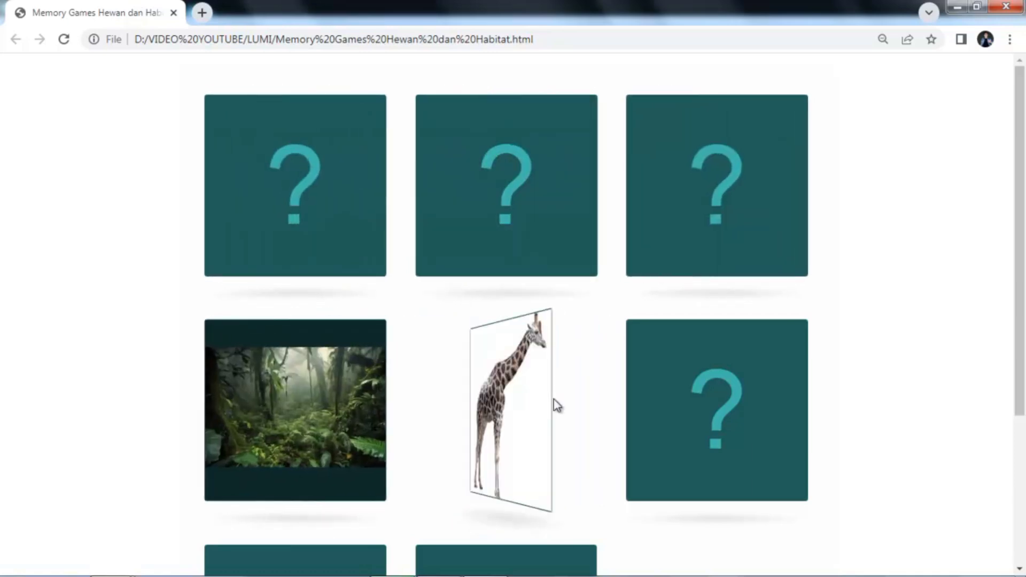
{"action": "left_click", "coordinate": [547, 226]}
{"action": "left_click", "coordinate": [268, 213]}
{"action": "left_click", "coordinate": [633, 352]}
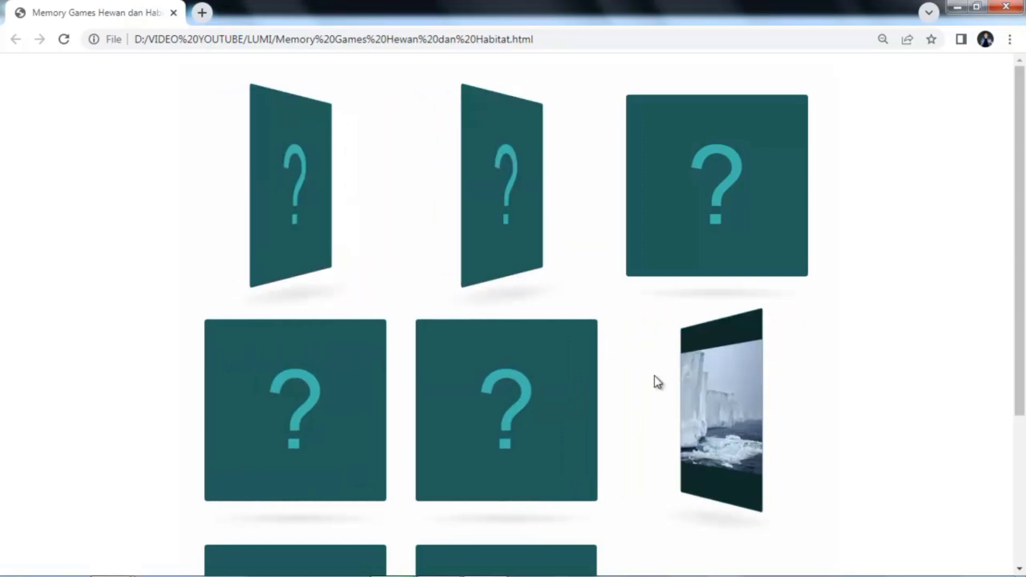
{"action": "left_click", "coordinate": [480, 557]}
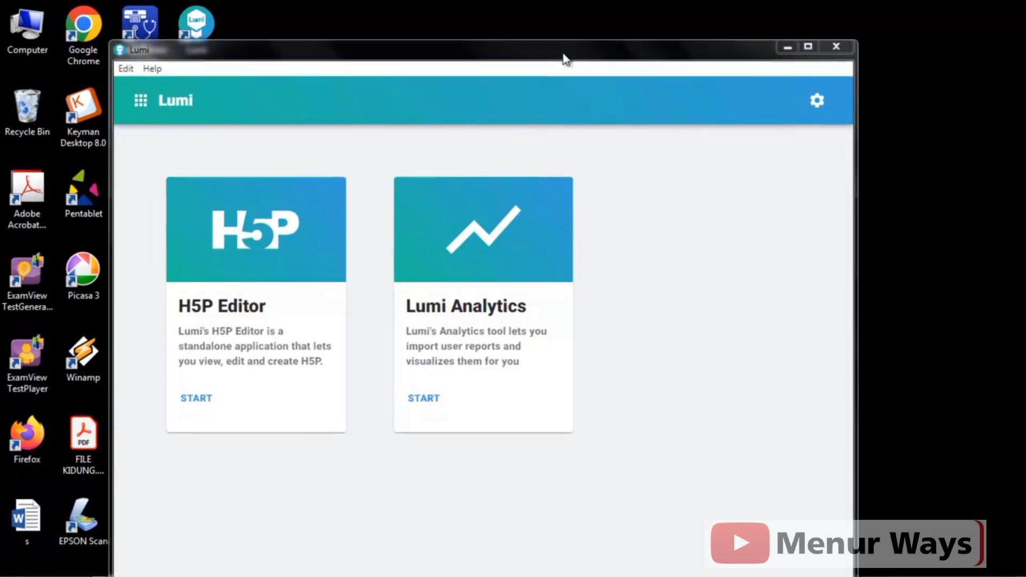
Step: Switch to Lumi, maximize its window and start the H5P Editor
{"action": "left_click", "coordinate": [529, 55]}
{"action": "left_click_drag", "start_coordinate": [529, 55], "coordinate": [564, 32]}
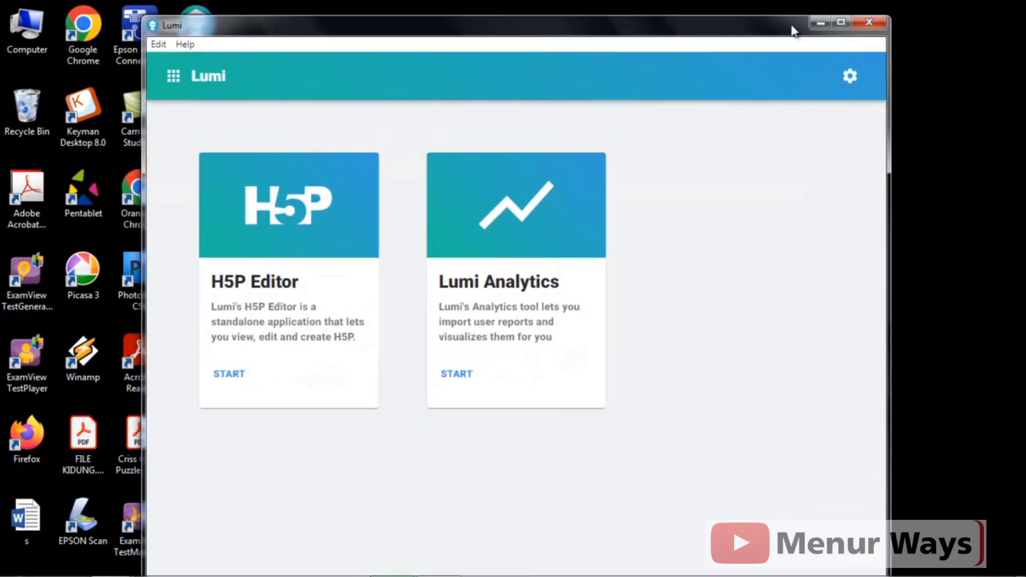
{"action": "left_click", "coordinate": [840, 22]}
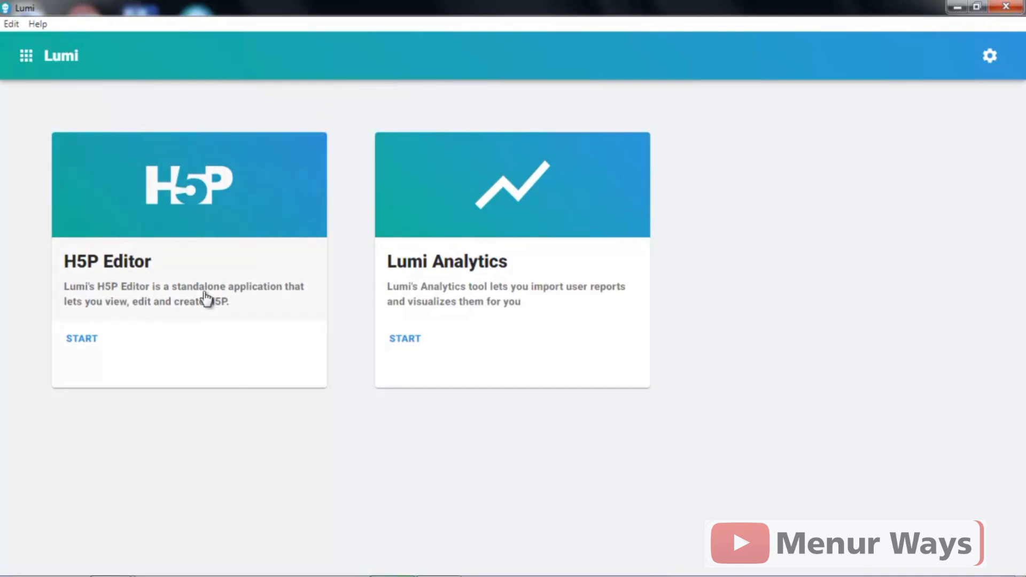
{"action": "left_click", "coordinate": [86, 342]}
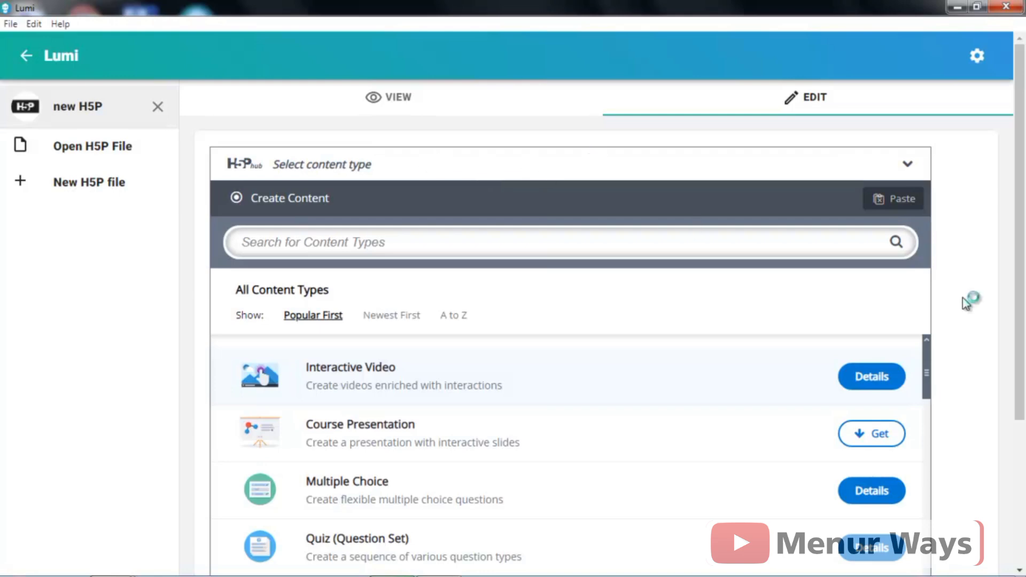
Step: Choose Memory Game as the content type for the new H5P file
{"action": "left_click_drag", "start_coordinate": [930, 363], "coordinate": [928, 337]}
{"action": "scroll", "coordinate": [926, 374], "scroll_direction": "down", "scroll_amount": 1}
{"action": "left_click_drag", "start_coordinate": [926, 374], "coordinate": [923, 443]}
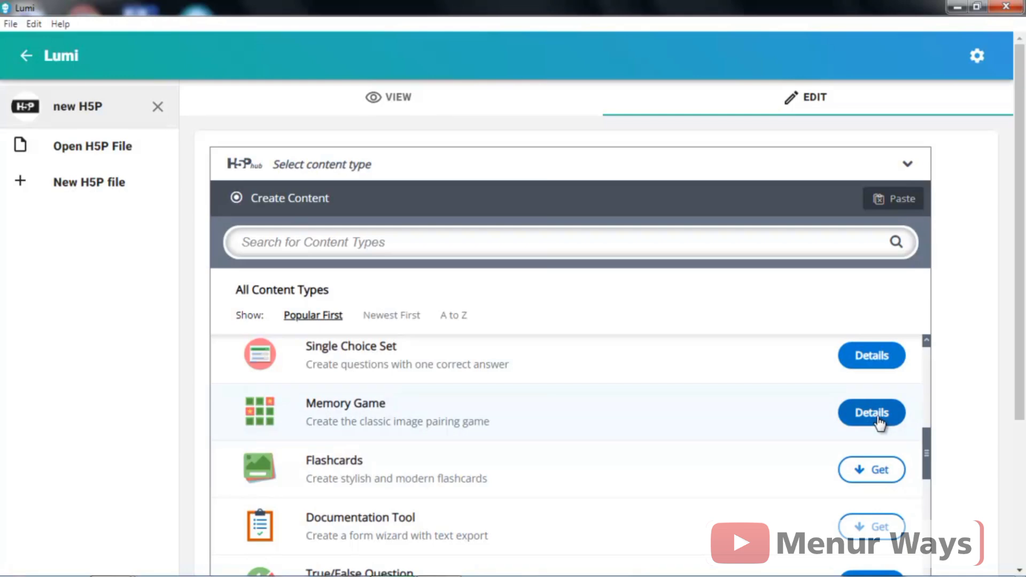
{"action": "left_click", "coordinate": [786, 411]}
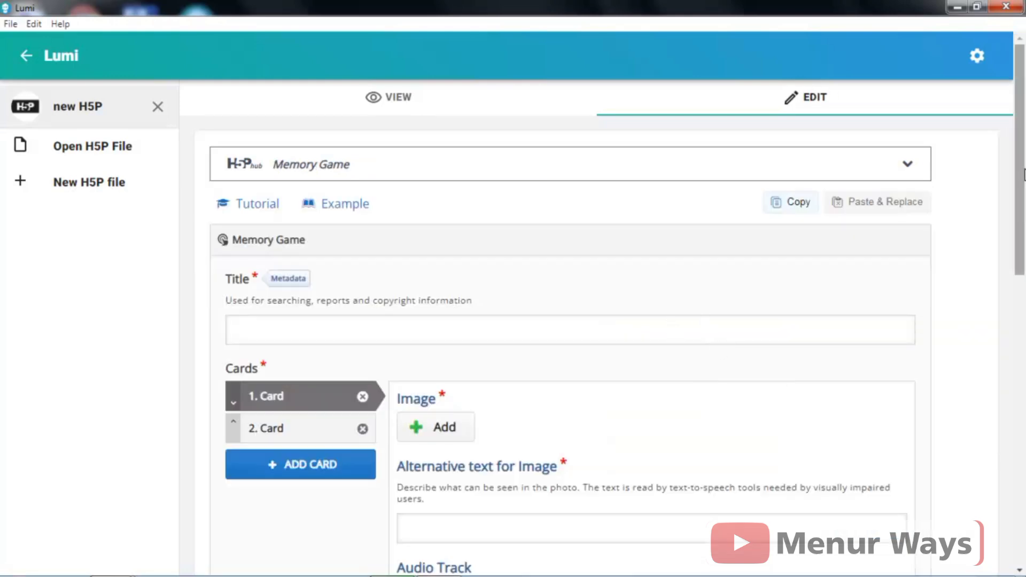
Step: Title the memory game "Memory Games Hewan dan Habitat"
{"action": "scroll", "coordinate": [1023, 169], "scroll_direction": "down", "scroll_amount": 1}
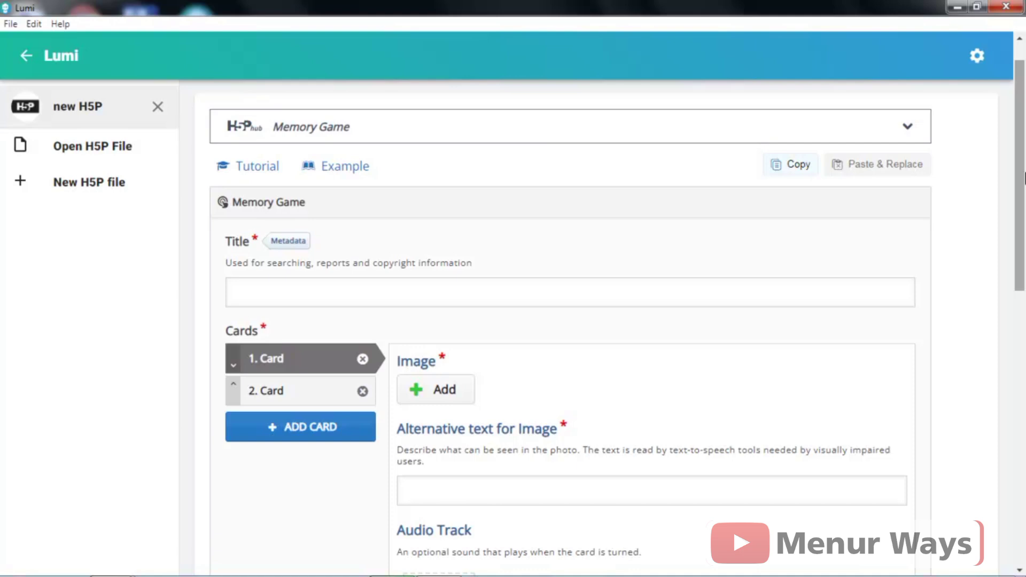
{"action": "scroll", "coordinate": [1024, 182], "scroll_direction": "up", "scroll_amount": 1}
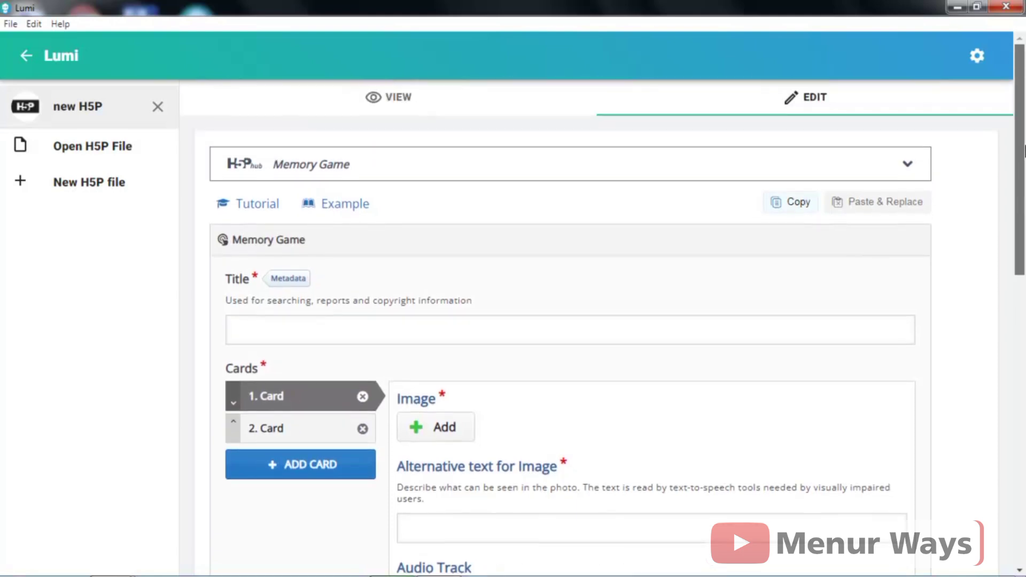
{"action": "scroll", "coordinate": [1024, 152], "scroll_direction": "down", "scroll_amount": 1}
{"action": "scroll", "coordinate": [1024, 195], "scroll_direction": "up", "scroll_amount": 1}
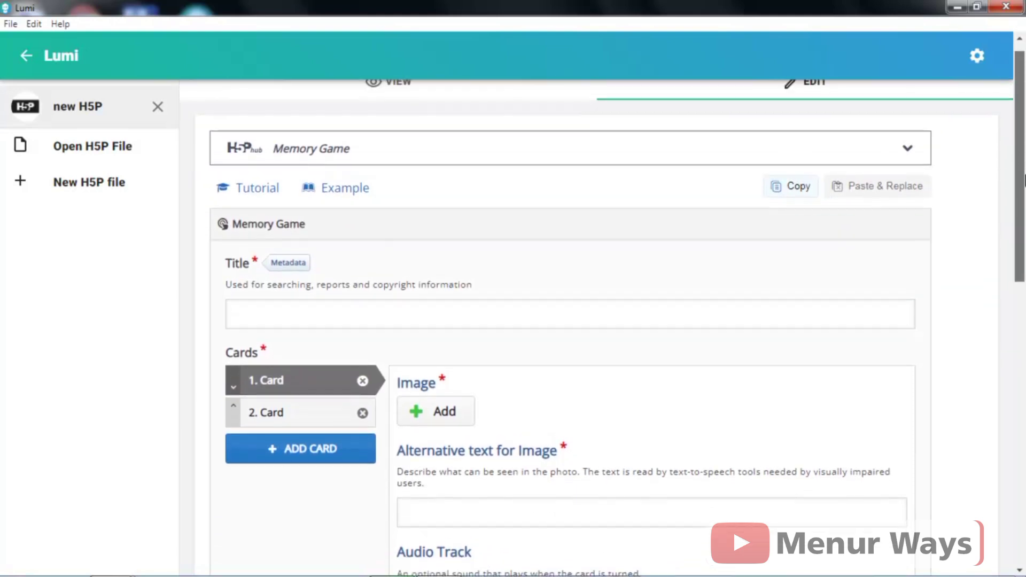
{"action": "scroll", "coordinate": [1024, 195], "scroll_direction": "down", "scroll_amount": 1}
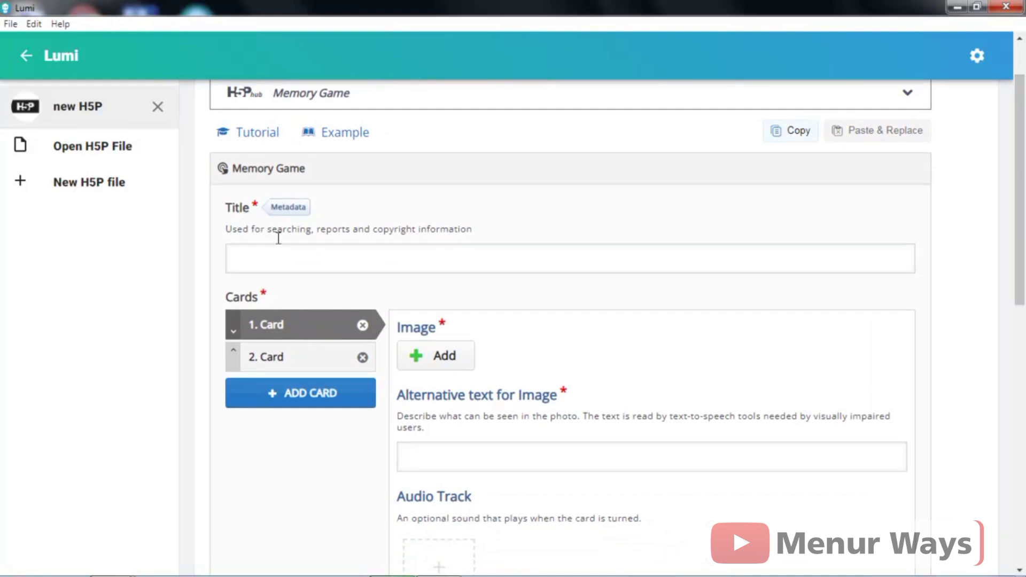
{"action": "scroll", "coordinate": [950, 294], "scroll_direction": "down", "scroll_amount": 1}
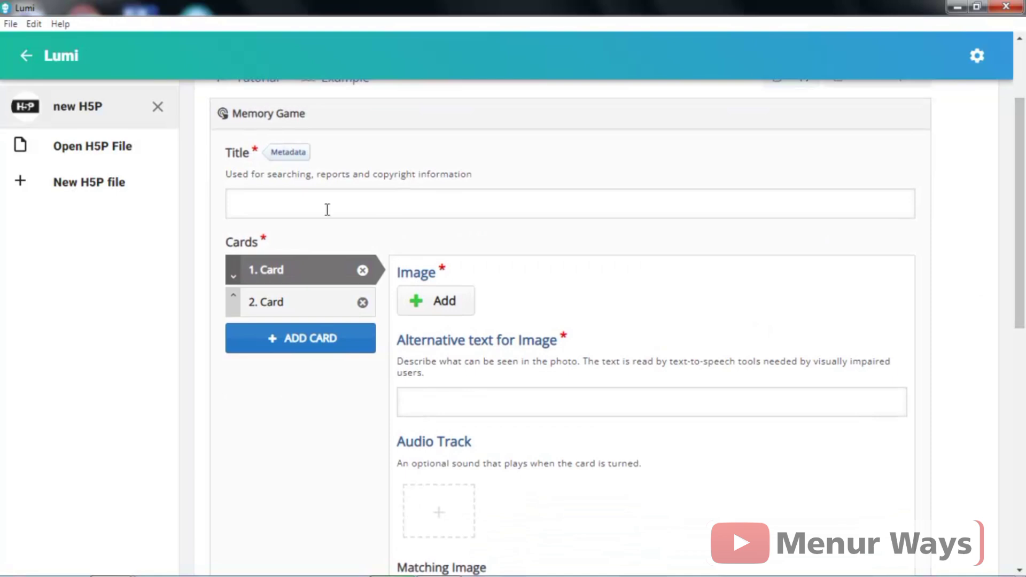
{"action": "left_click", "coordinate": [303, 205]}
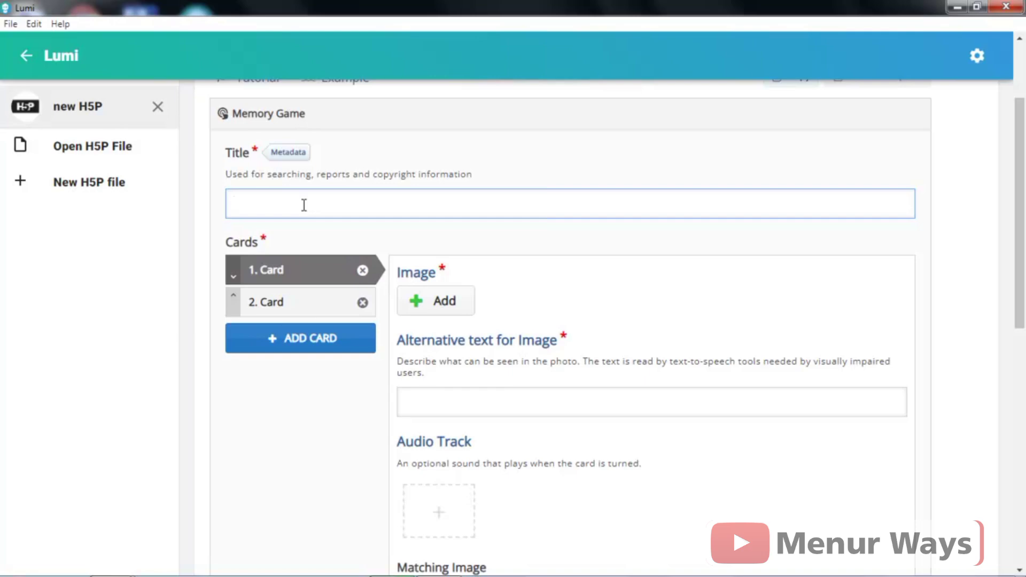
{"action": "type", "text": "Memori"}
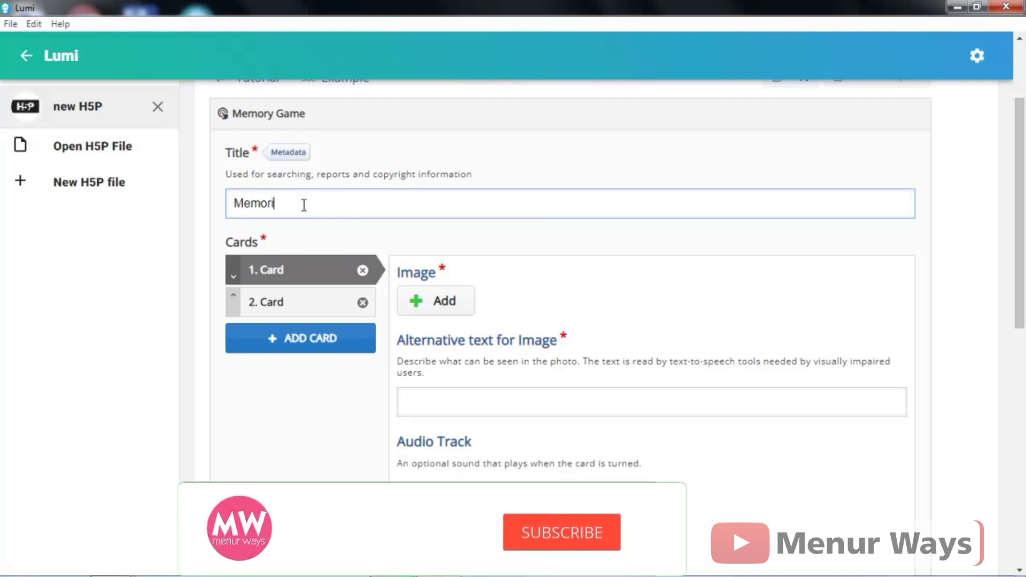
{"action": "type", "text": " Games"}
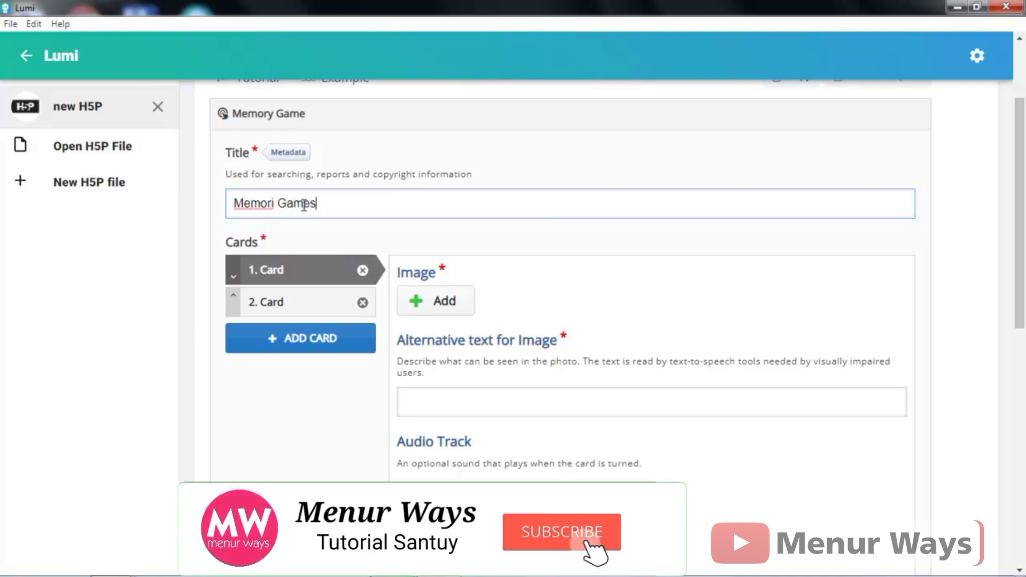
{"action": "left_click", "coordinate": [277, 205]}
{"action": "key", "text": "BackSpace"}
{"action": "type", "text": "y"}
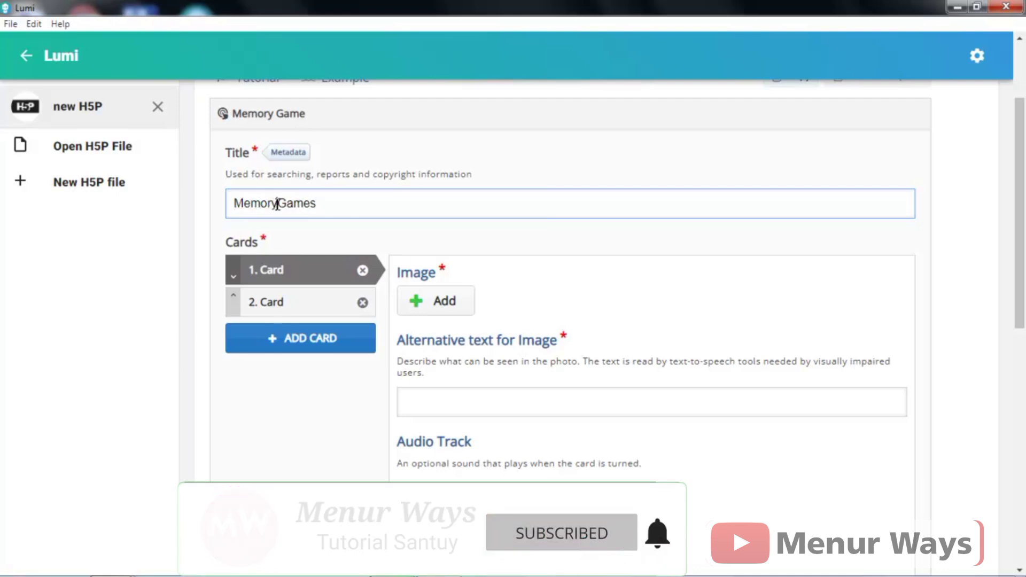
{"action": "left_click", "coordinate": [386, 209]}
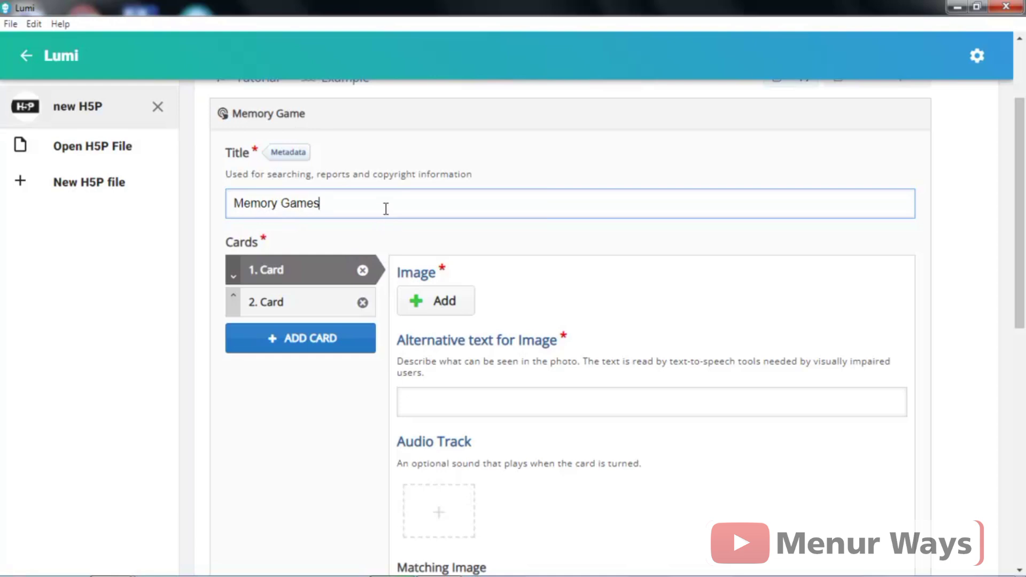
{"action": "type", "text": "Hewan dan Habitat"}
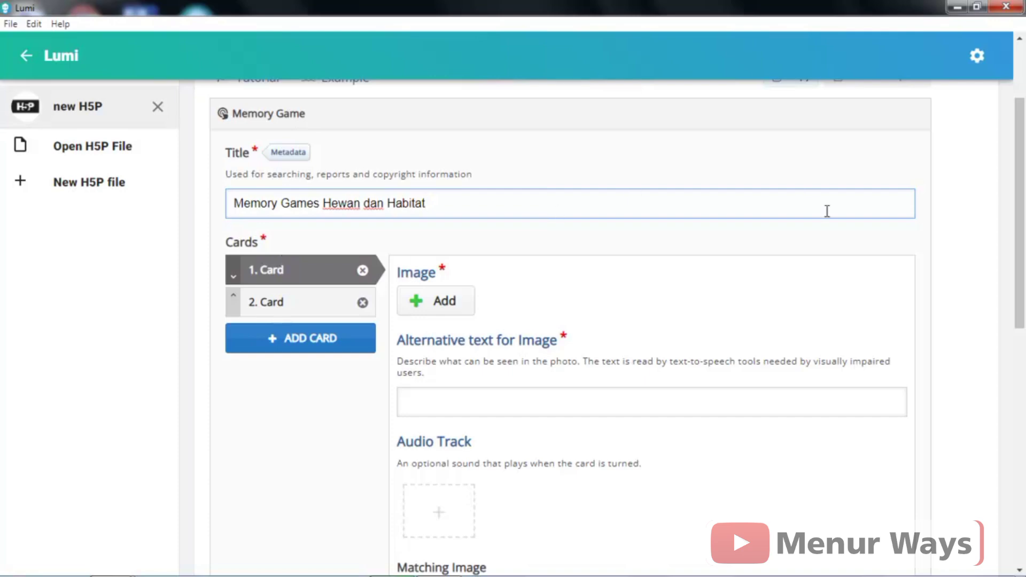
Step: Add the image beruang from the folder D:\VIDEO YOUTUBE\LUMI\bahan to the first card
{"action": "scroll", "coordinate": [1020, 214], "scroll_direction": "down", "scroll_amount": 1}
{"action": "scroll", "coordinate": [1023, 214], "scroll_direction": "down", "scroll_amount": 1}
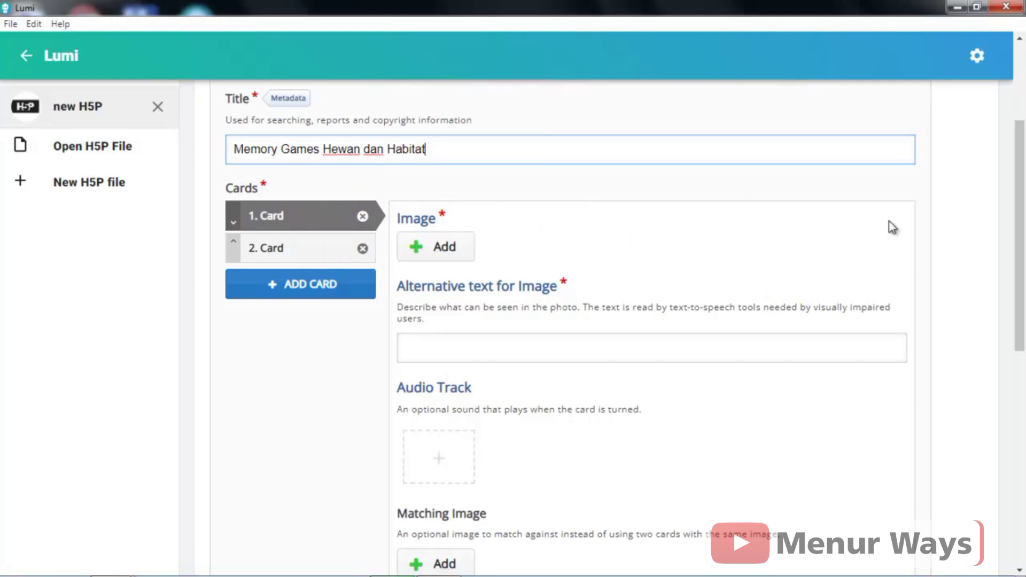
{"action": "left_click_drag", "start_coordinate": [1021, 208], "coordinate": [1024, 214]}
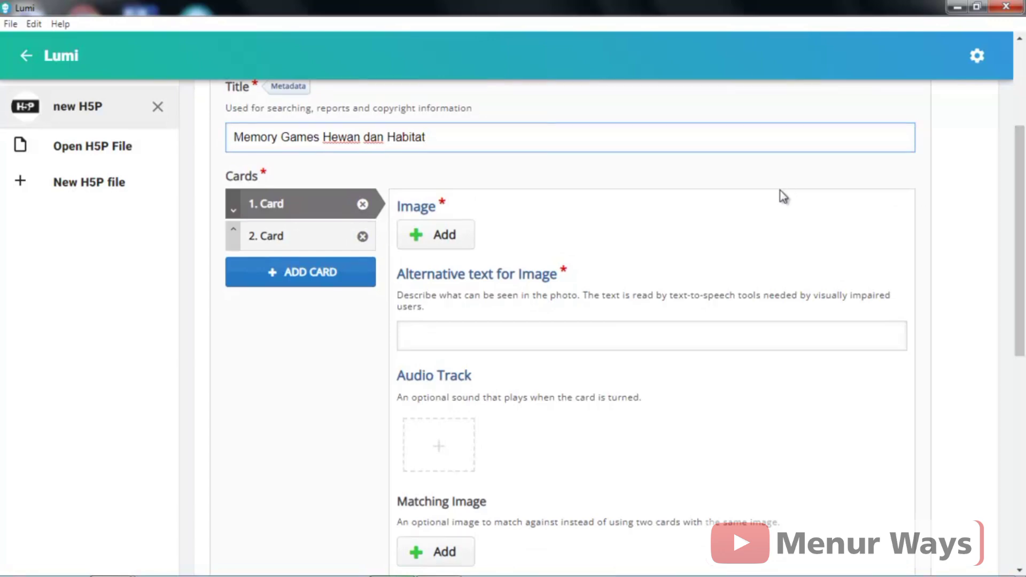
{"action": "left_click", "coordinate": [440, 233]}
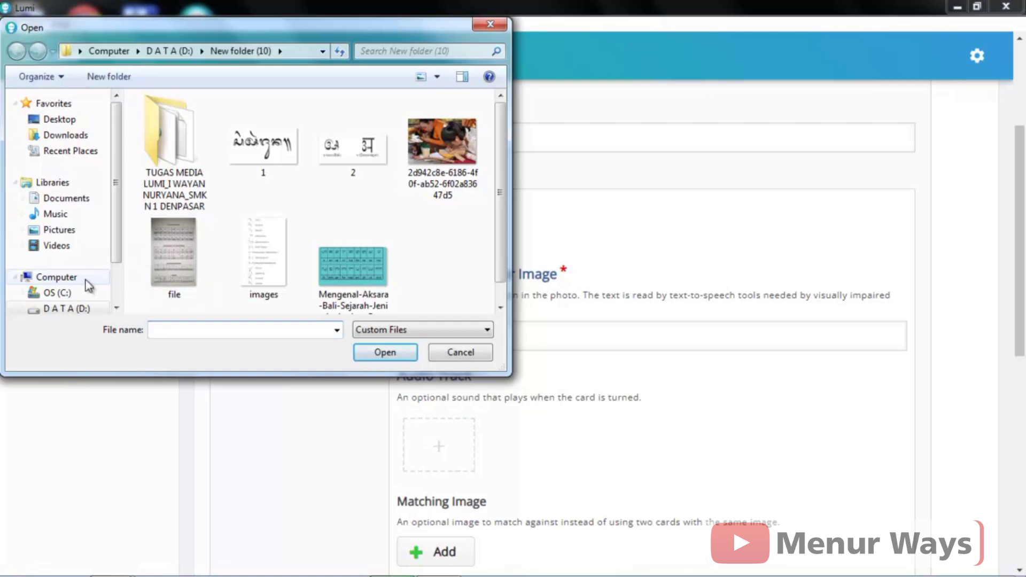
{"action": "scroll", "coordinate": [107, 289], "scroll_direction": "down", "scroll_amount": 2}
{"action": "left_click", "coordinate": [67, 255]}
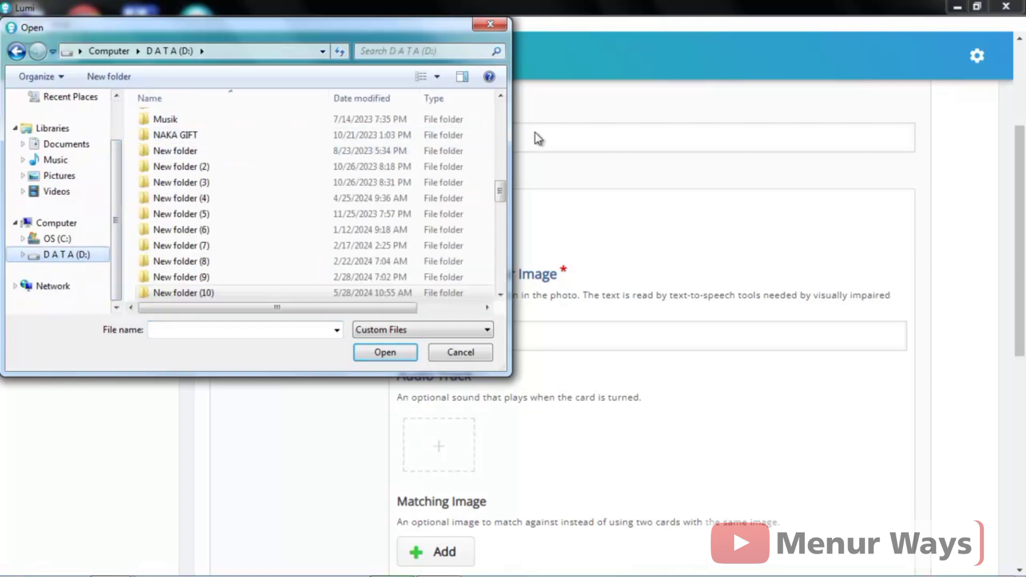
{"action": "left_click_drag", "start_coordinate": [500, 176], "coordinate": [500, 270]}
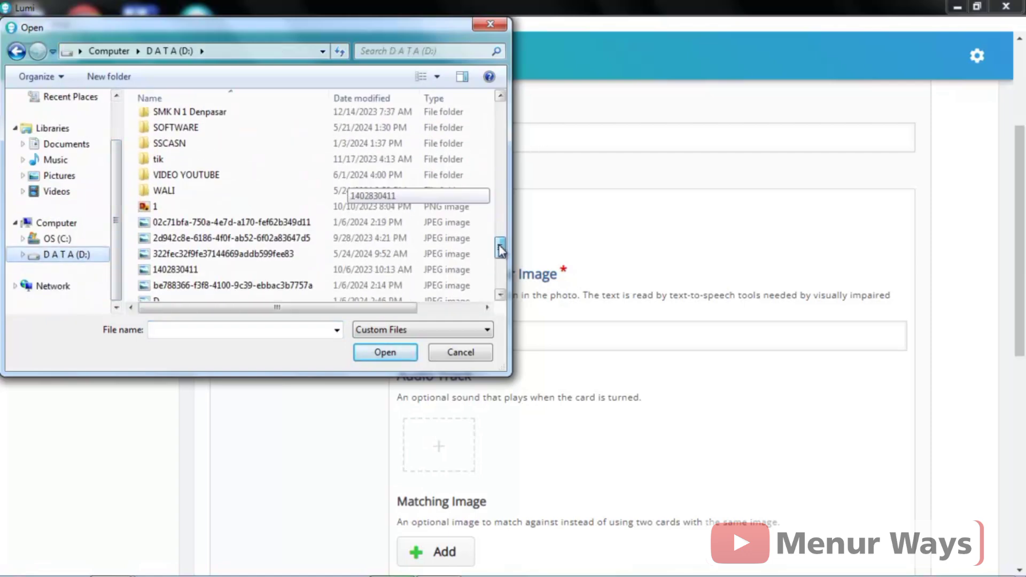
{"action": "double_click", "coordinate": [393, 188]}
{"action": "double_click", "coordinate": [390, 224]}
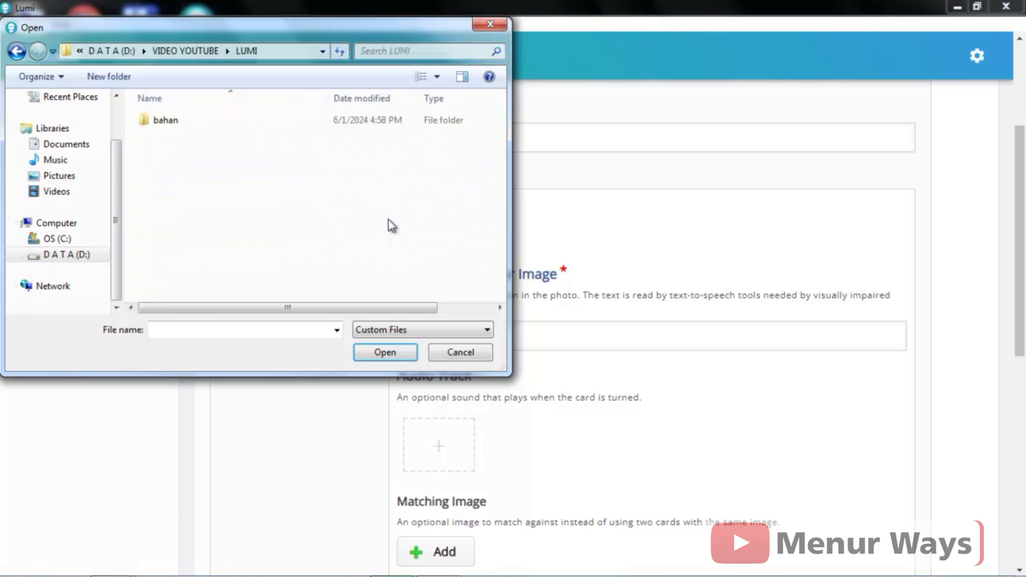
{"action": "double_click", "coordinate": [160, 119]}
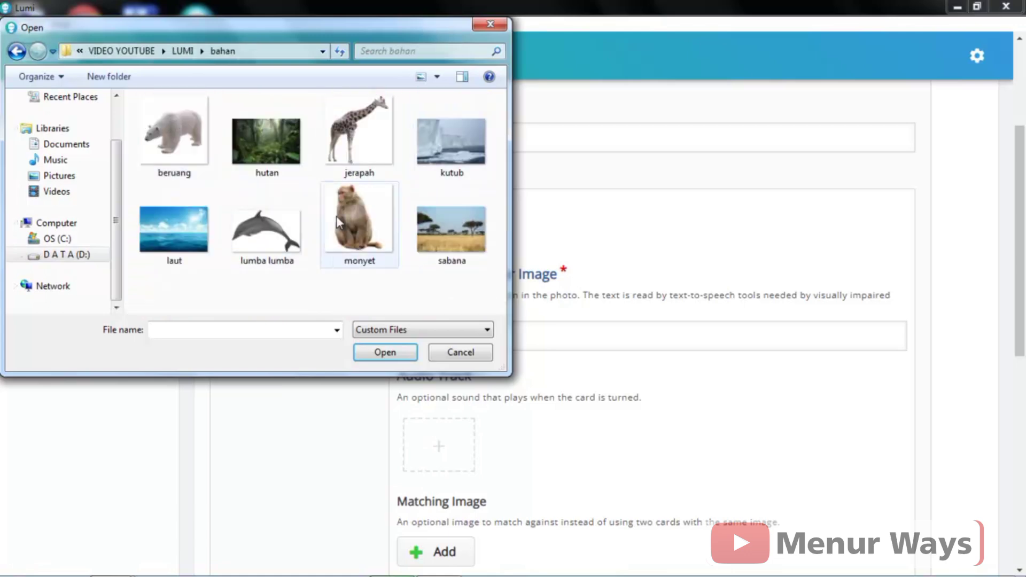
{"action": "left_click", "coordinate": [191, 161]}
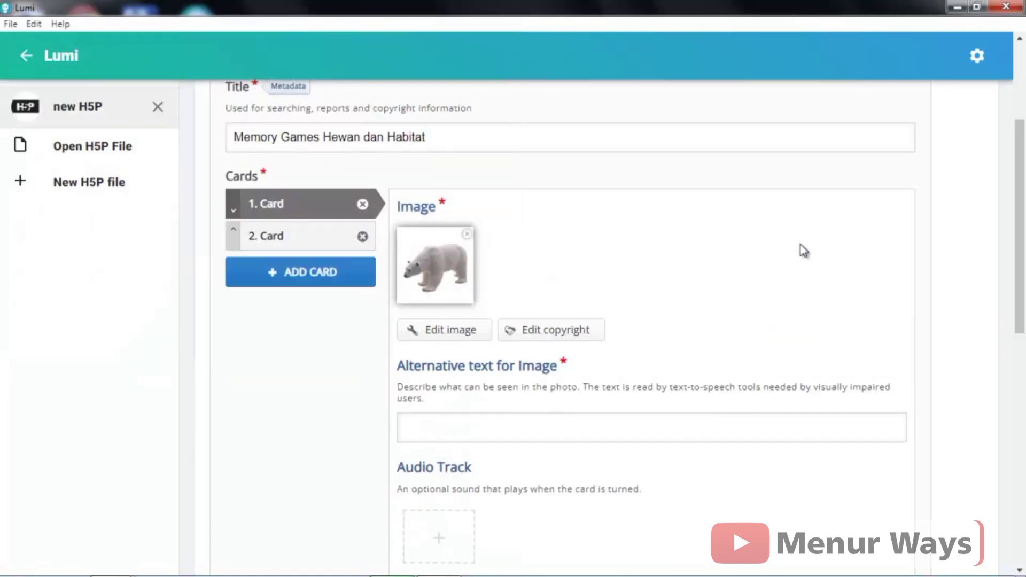
Step: Add the image kutub as the first card's matching image
{"action": "left_click_drag", "start_coordinate": [1020, 206], "coordinate": [1020, 318]}
{"action": "left_click", "coordinate": [458, 365]}
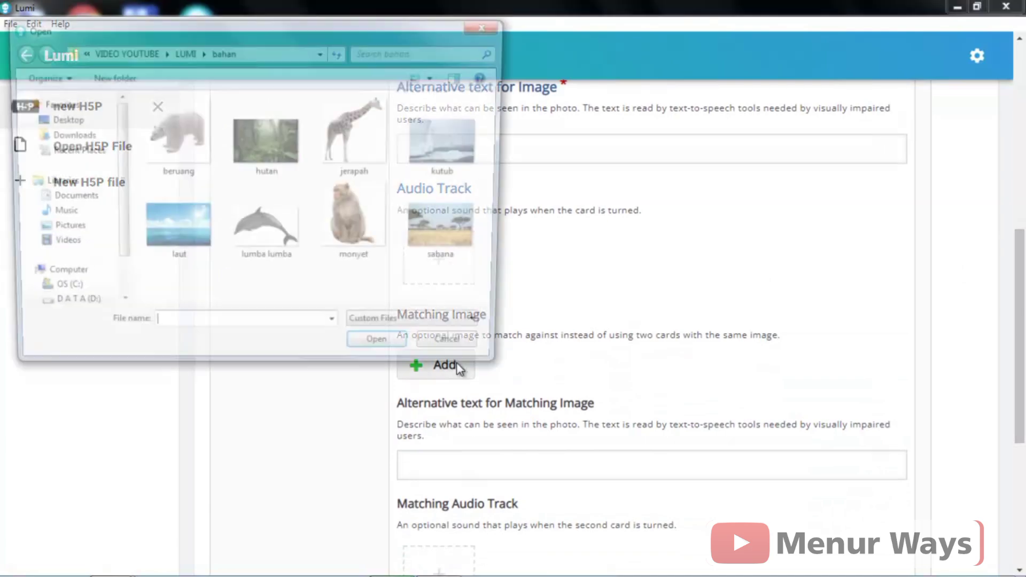
{"action": "double_click", "coordinate": [466, 136]}
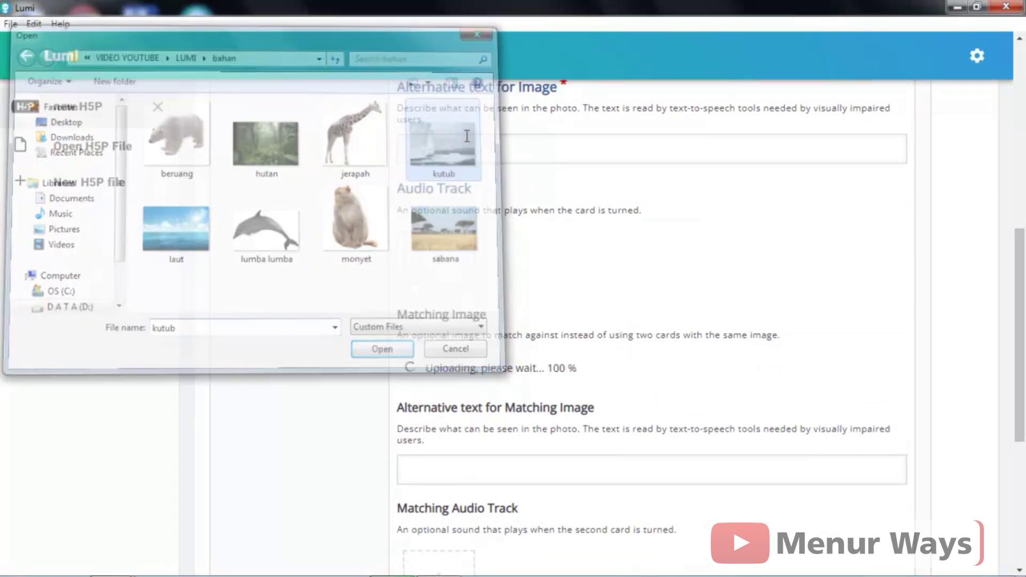
Step: Set the alternative text of the first card's bear image to "beruang kutub"
{"action": "left_click_drag", "start_coordinate": [1023, 320], "coordinate": [1021, 217]}
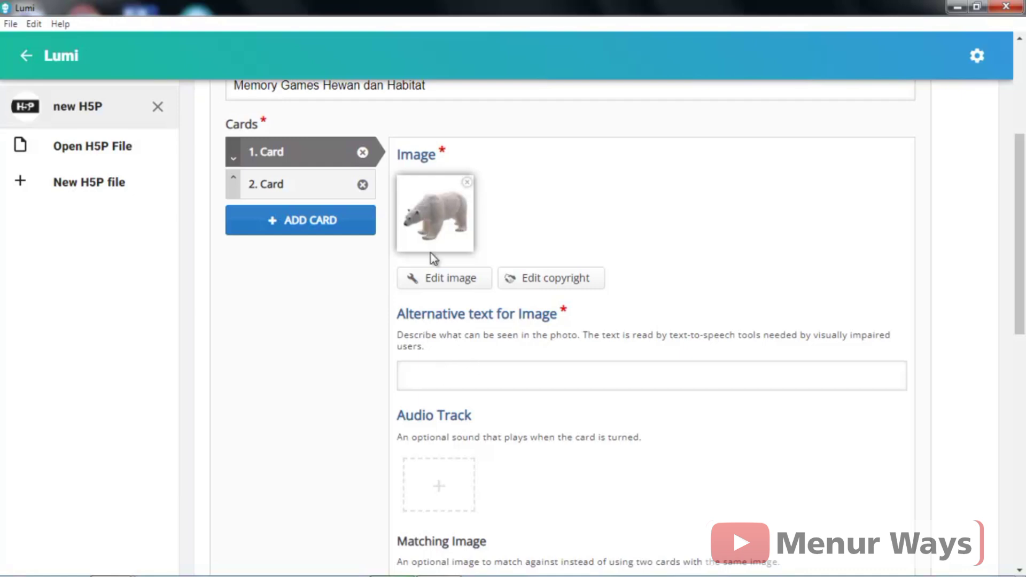
{"action": "left_click", "coordinate": [448, 375]}
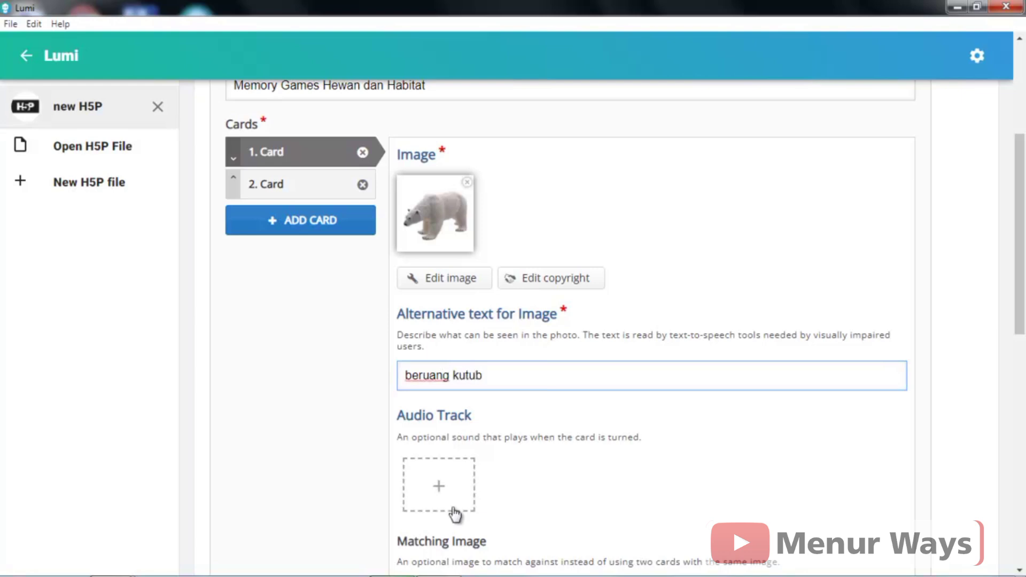
Step: Add the image jerapah from the bahan folder to the second card
{"action": "scroll", "coordinate": [1022, 330], "scroll_direction": "down", "scroll_amount": 1}
{"action": "left_click_drag", "start_coordinate": [1022, 331], "coordinate": [1020, 425]}
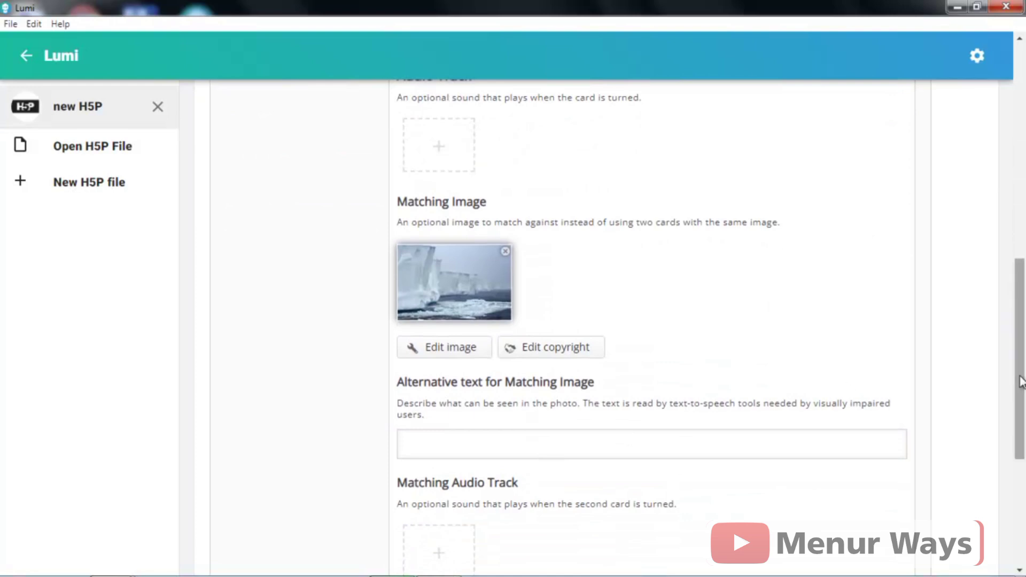
{"action": "left_click_drag", "start_coordinate": [1019, 359], "coordinate": [1020, 235]}
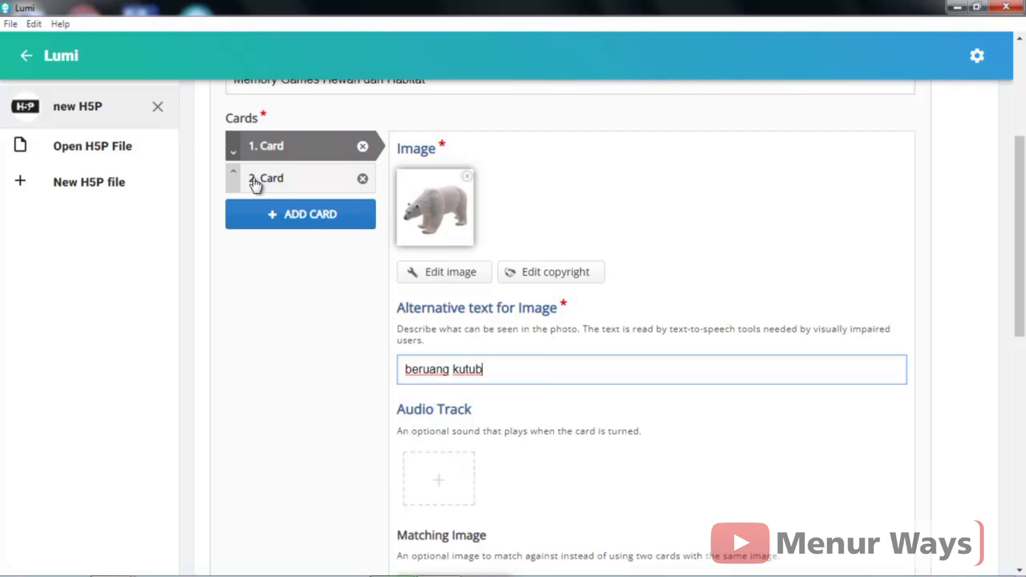
{"action": "left_click", "coordinate": [285, 182]}
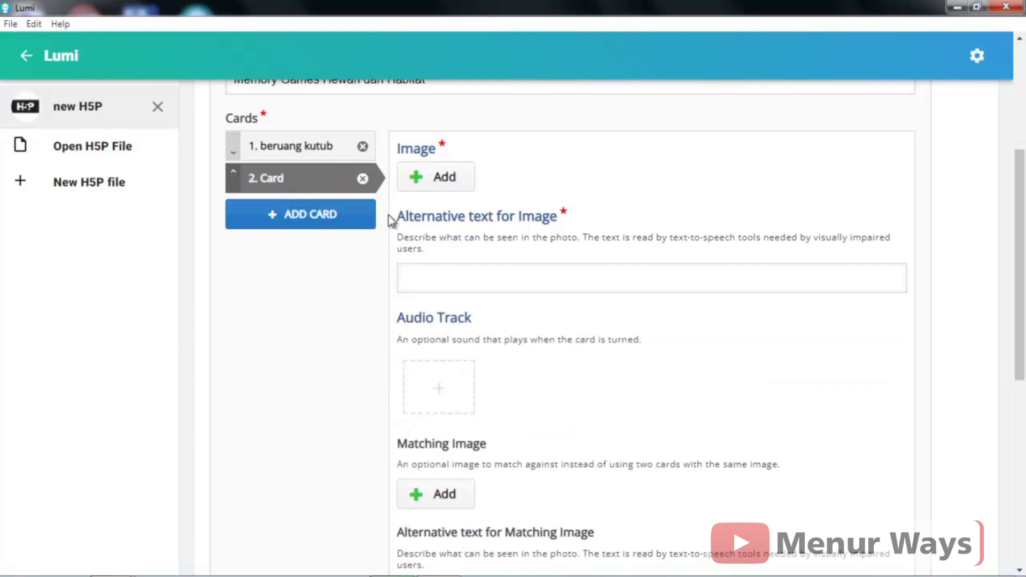
{"action": "left_click", "coordinate": [456, 176]}
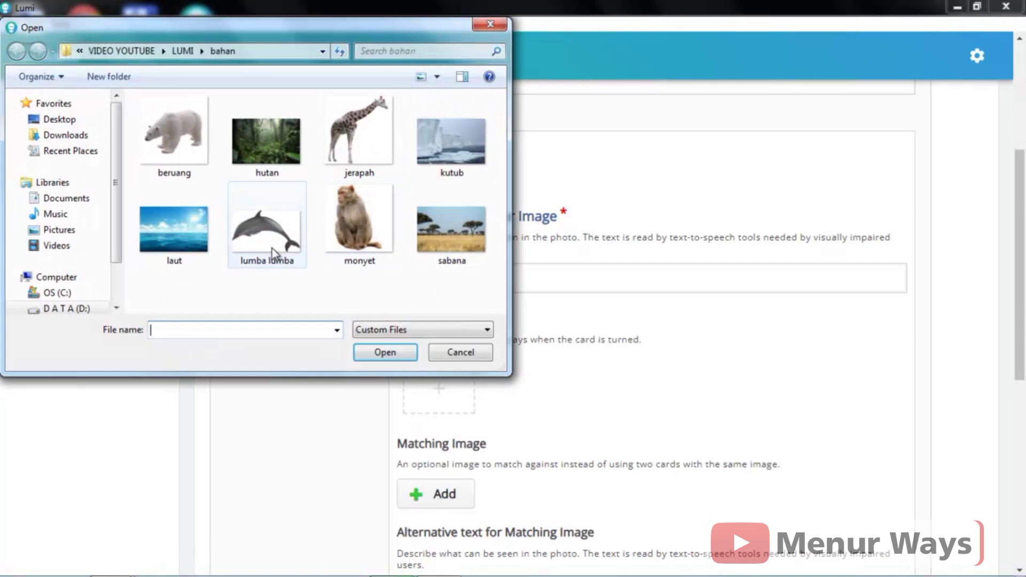
{"action": "double_click", "coordinate": [359, 155]}
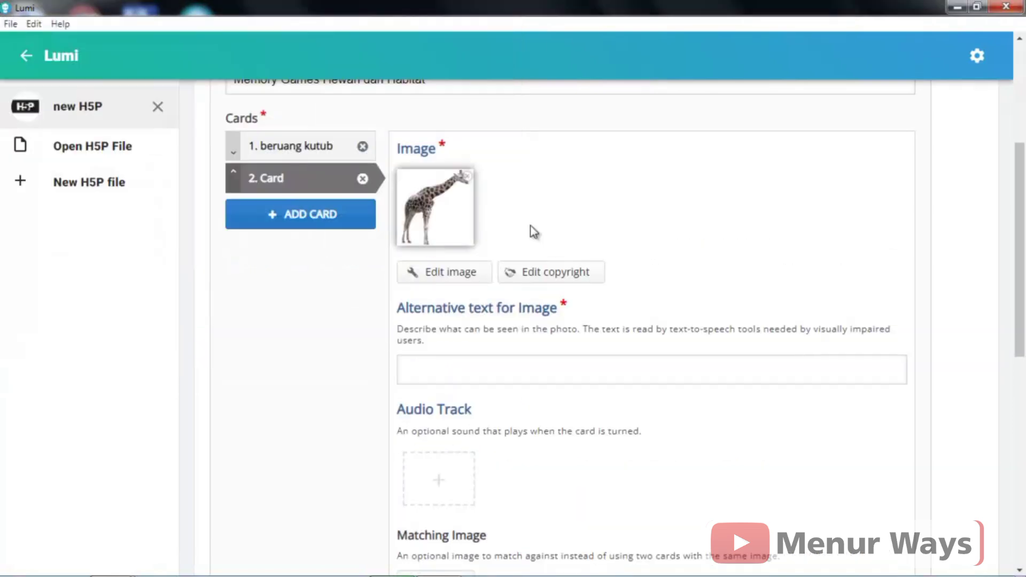
Step: Set the alternative text of the second card's giraffe image to "jerapah"
{"action": "mouse_move", "coordinate": [1018, 236]}
{"action": "left_mouse_down"}
{"action": "mouse_move", "coordinate": [1020, 271]}
{"action": "mouse_move", "coordinate": [1022, 237]}
{"action": "left_mouse_up"}
{"action": "left_click", "coordinate": [477, 353]}
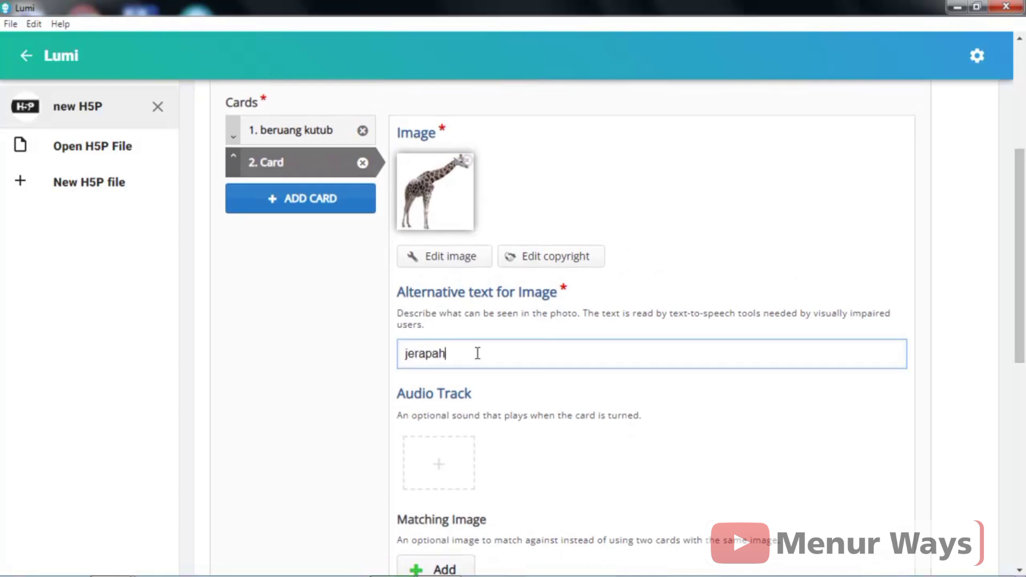
{"action": "type", "text": "jerapah"}
{"action": "left_click", "coordinate": [720, 404]}
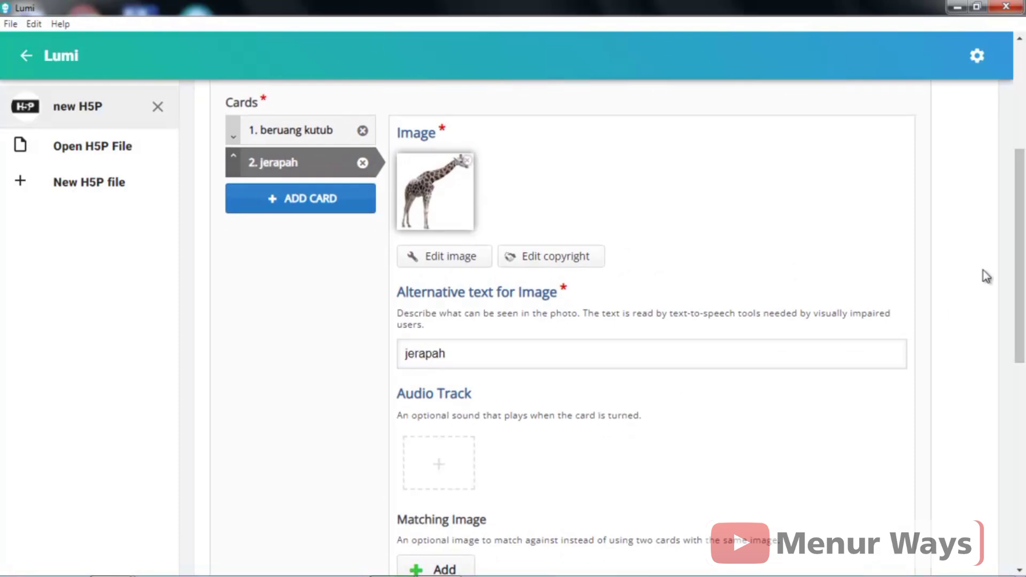
Step: Add the image sabana as the second card's matching image
{"action": "left_click_drag", "start_coordinate": [1019, 236], "coordinate": [1017, 332]}
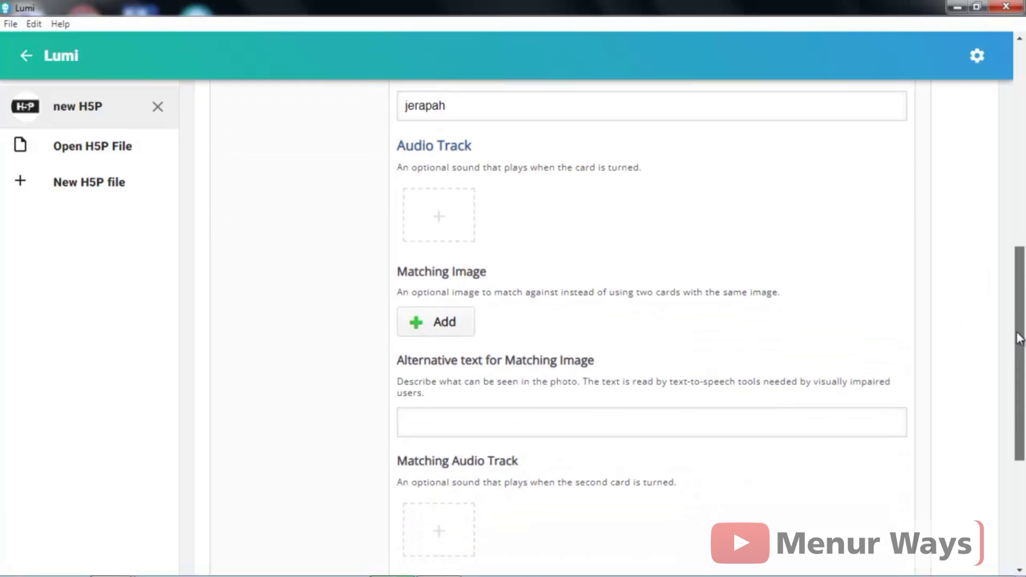
{"action": "left_click", "coordinate": [446, 322]}
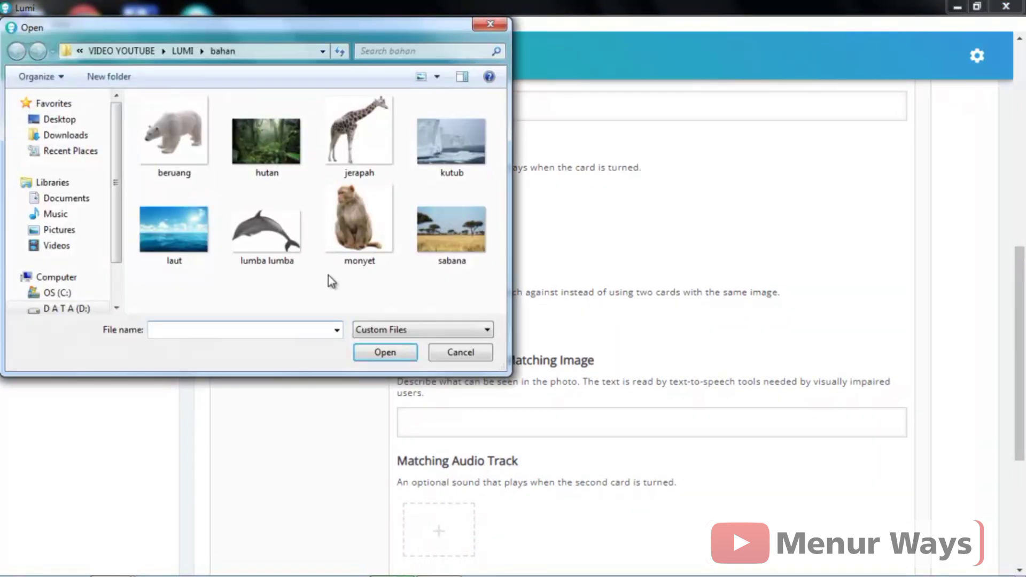
{"action": "left_click", "coordinate": [481, 247]}
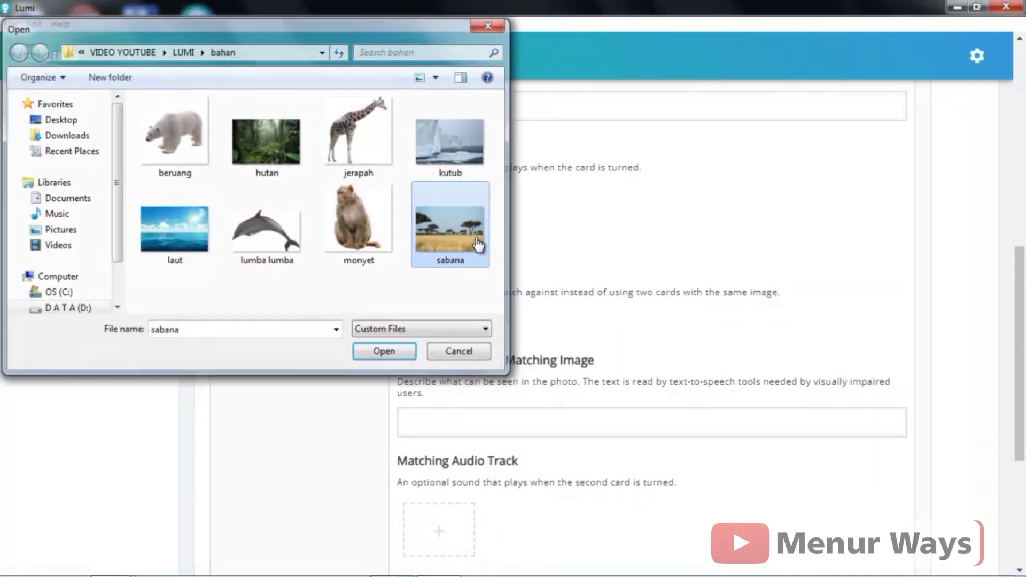
{"action": "double_click", "coordinate": [470, 261]}
Step: Create a third card and add the image lumba lumba to it
{"action": "left_click_drag", "start_coordinate": [1017, 320], "coordinate": [1016, 186]}
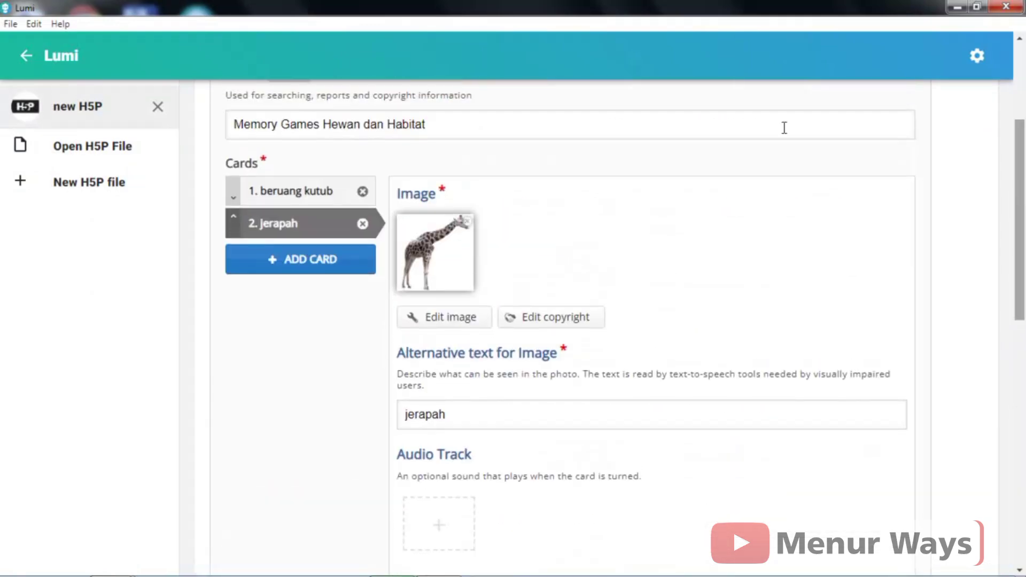
{"action": "left_click", "coordinate": [307, 274]}
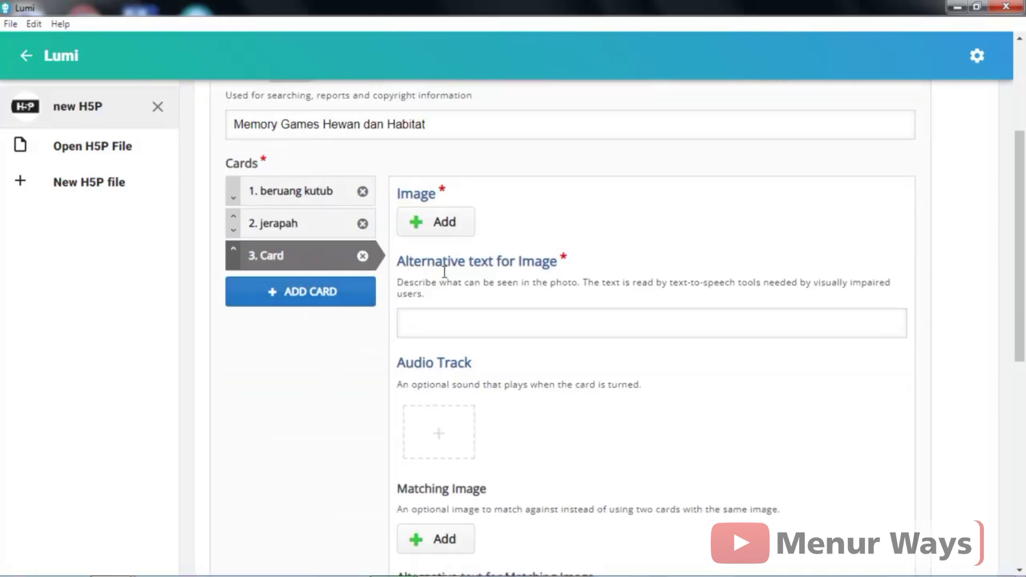
{"action": "left_click", "coordinate": [458, 220]}
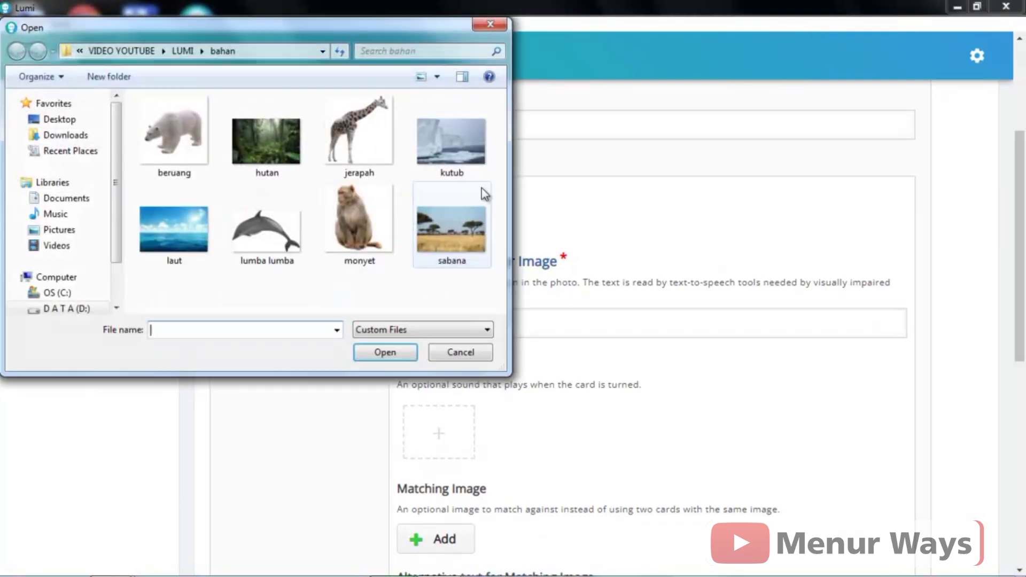
{"action": "double_click", "coordinate": [259, 249]}
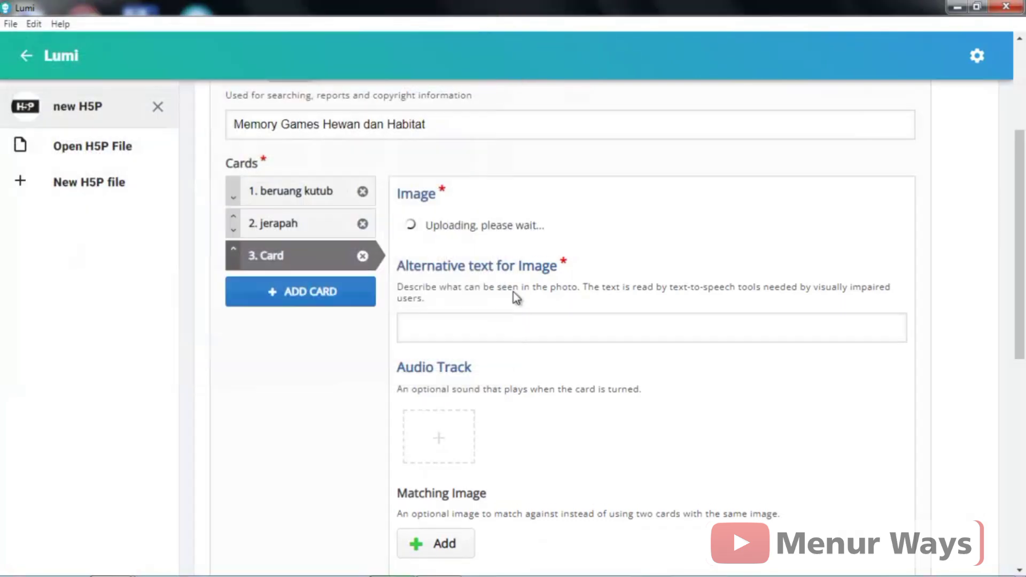
Step: Set the alternative text of the third card's dolphin image to "lumba-lumba"
{"action": "left_click", "coordinate": [433, 406]}
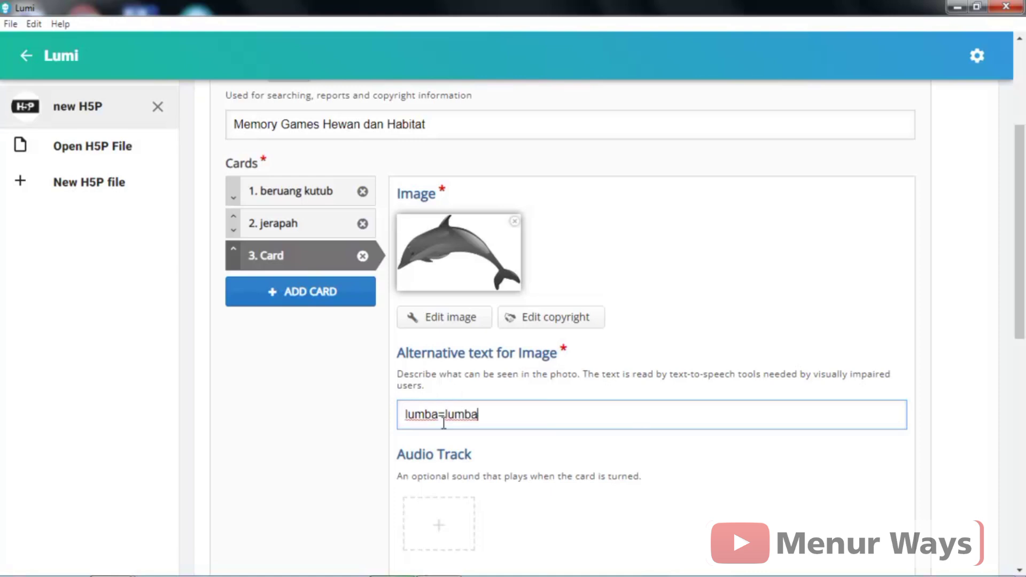
{"action": "left_click", "coordinate": [444, 415]}
{"action": "key", "text": "BackSpace"}
{"action": "type", "text": "-"}
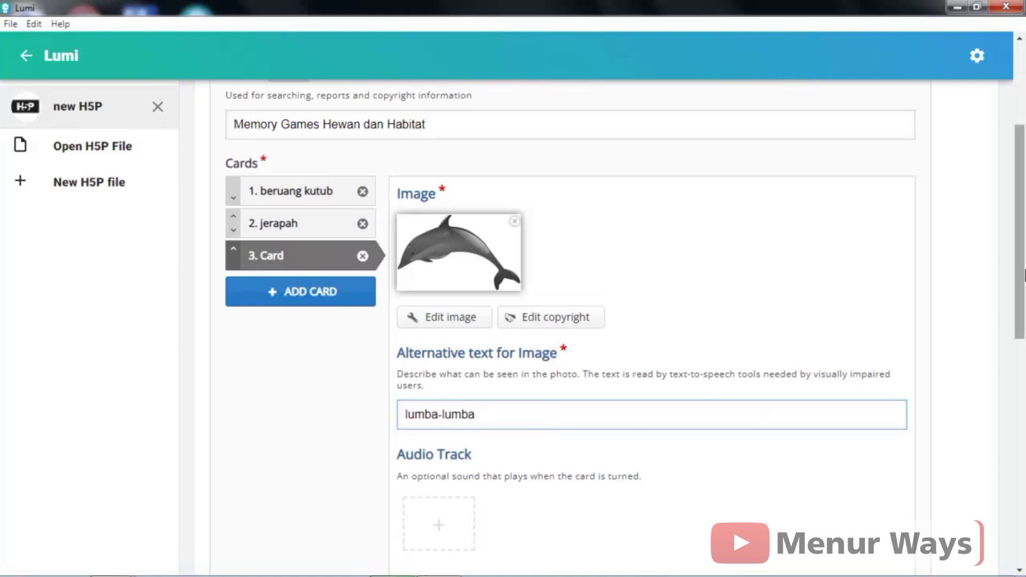
Step: Add the image laut as the third card's matching image
{"action": "scroll", "coordinate": [1020, 316], "scroll_direction": "down", "scroll_amount": 2}
{"action": "scroll", "coordinate": [1021, 316], "scroll_direction": "down", "scroll_amount": 3}
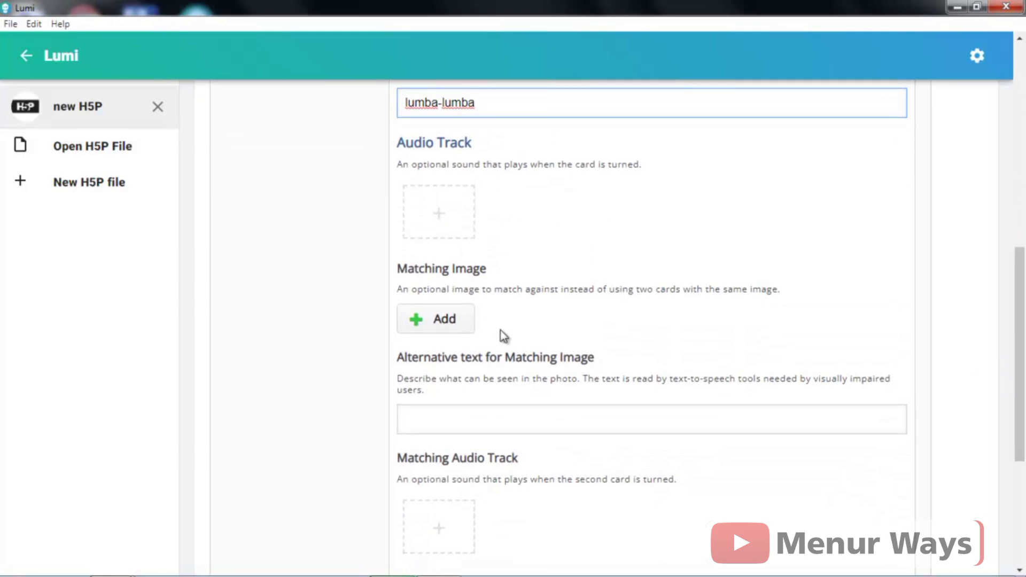
{"action": "left_click", "coordinate": [455, 320]}
{"action": "double_click", "coordinate": [195, 246]}
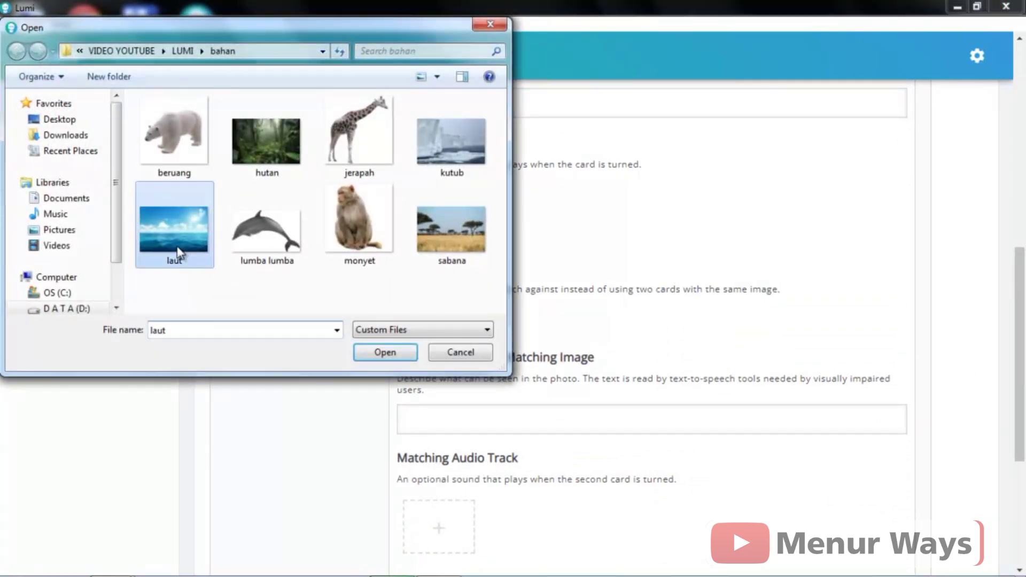
Step: Create a fourth card and add the image monyet to it
{"action": "left_click_drag", "start_coordinate": [1020, 331], "coordinate": [1022, 234]}
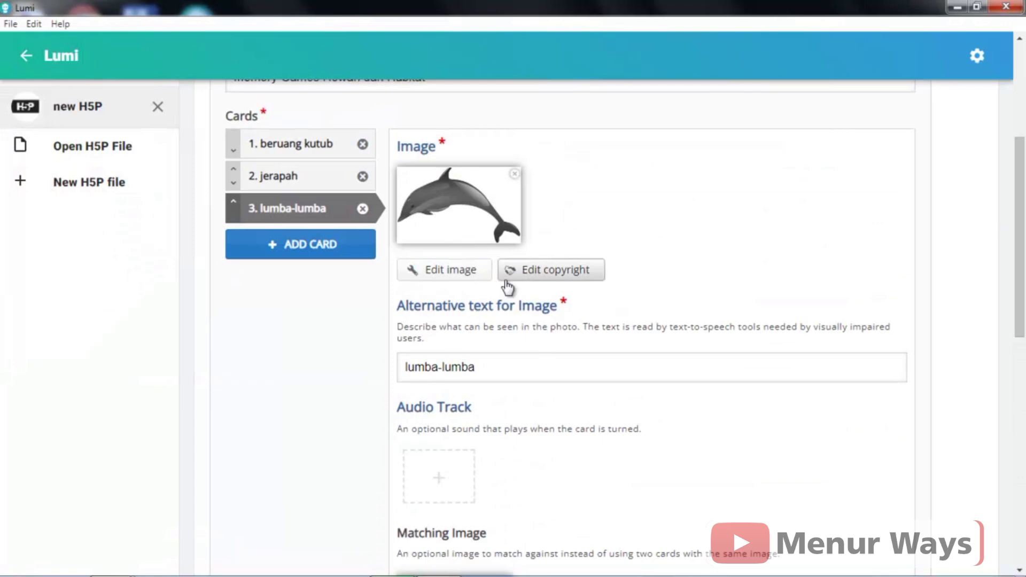
{"action": "left_click", "coordinate": [337, 260]}
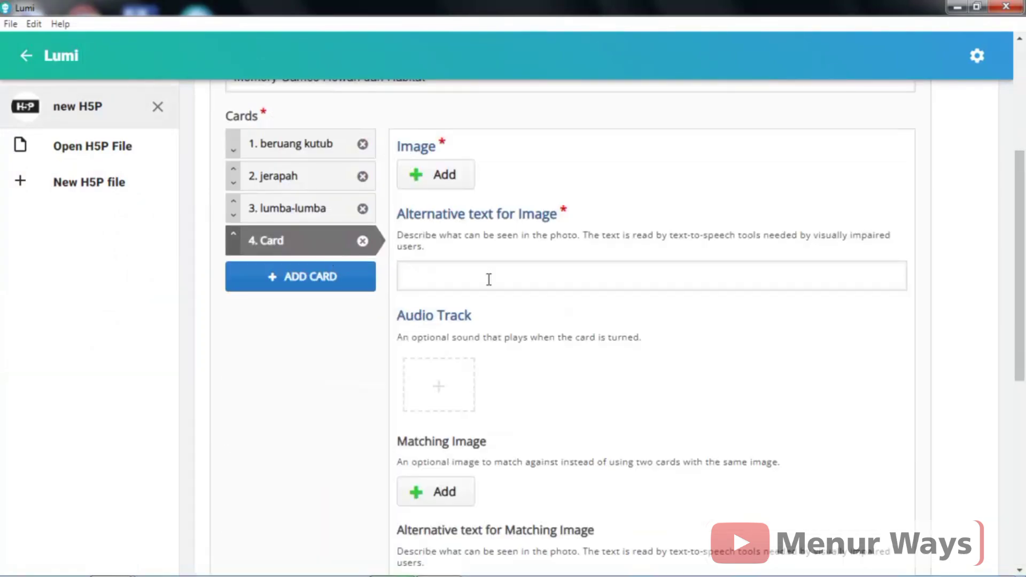
{"action": "left_click_drag", "start_coordinate": [1022, 225], "coordinate": [1023, 179]}
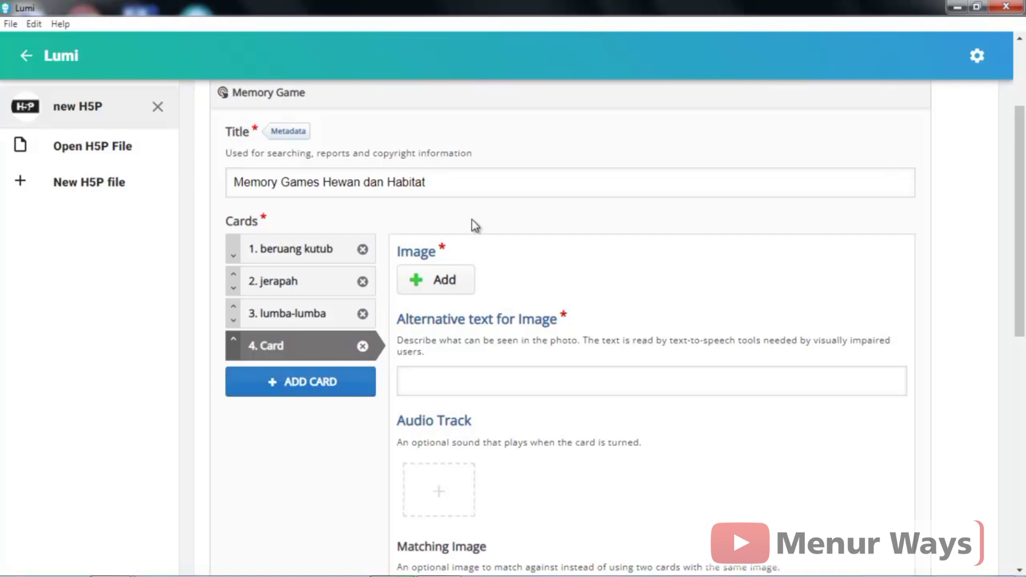
{"action": "left_click", "coordinate": [440, 283]}
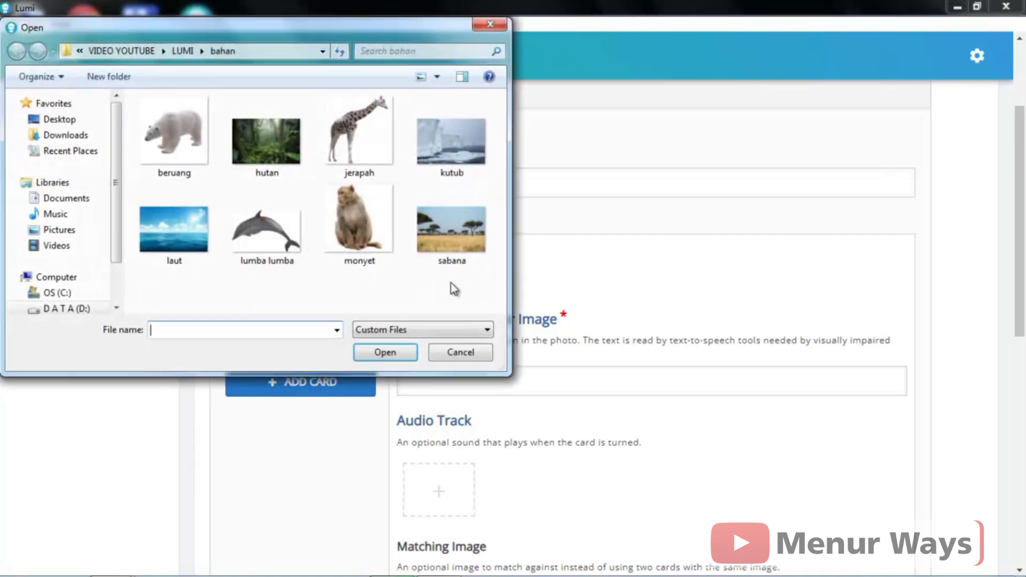
{"action": "double_click", "coordinate": [360, 219]}
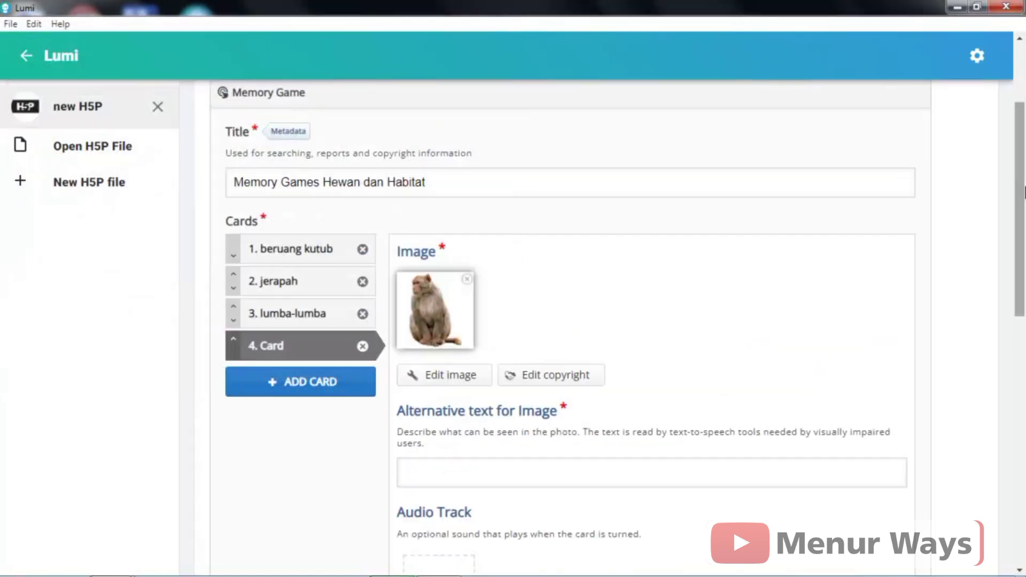
Step: Add the image hutan as the fourth card's matching image
{"action": "left_click_drag", "start_coordinate": [1024, 192], "coordinate": [1020, 371]}
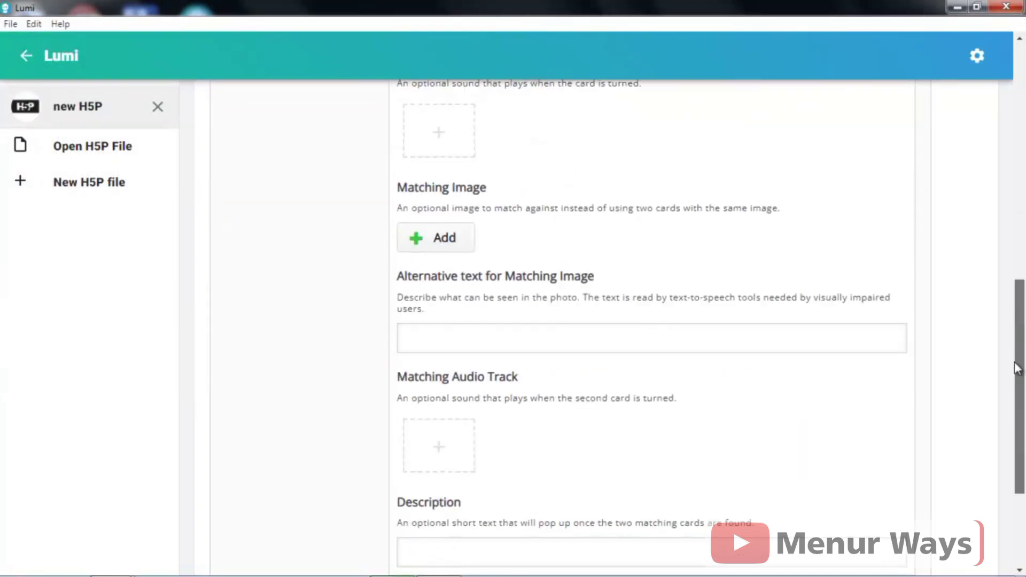
{"action": "left_click", "coordinate": [441, 250]}
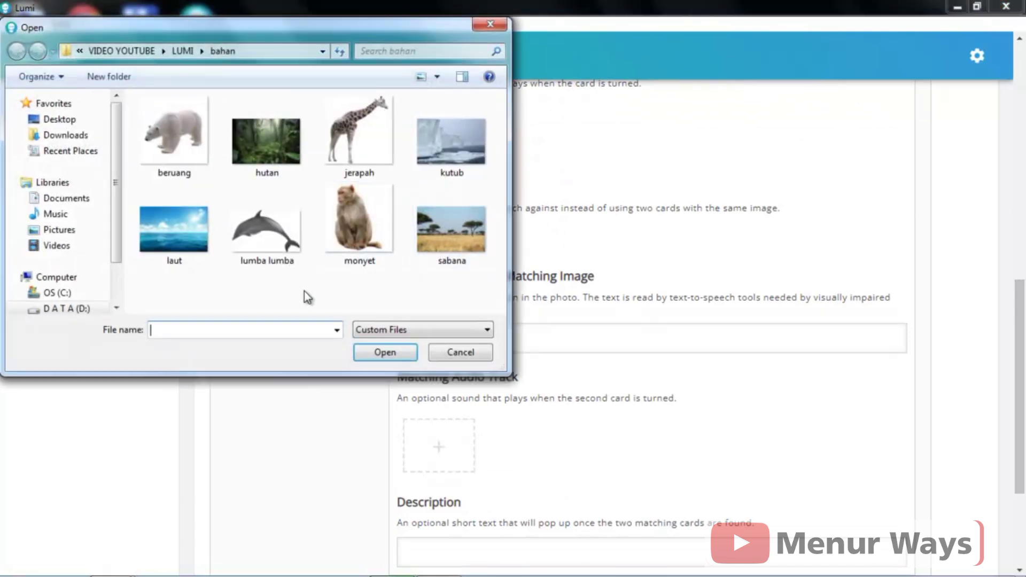
{"action": "double_click", "coordinate": [279, 119]}
Step: Preview the memory game and look over its laid-out cards
{"action": "left_click_drag", "start_coordinate": [1023, 331], "coordinate": [1012, 171]}
{"action": "scroll", "coordinate": [629, 252], "scroll_direction": "down", "scroll_amount": 2}
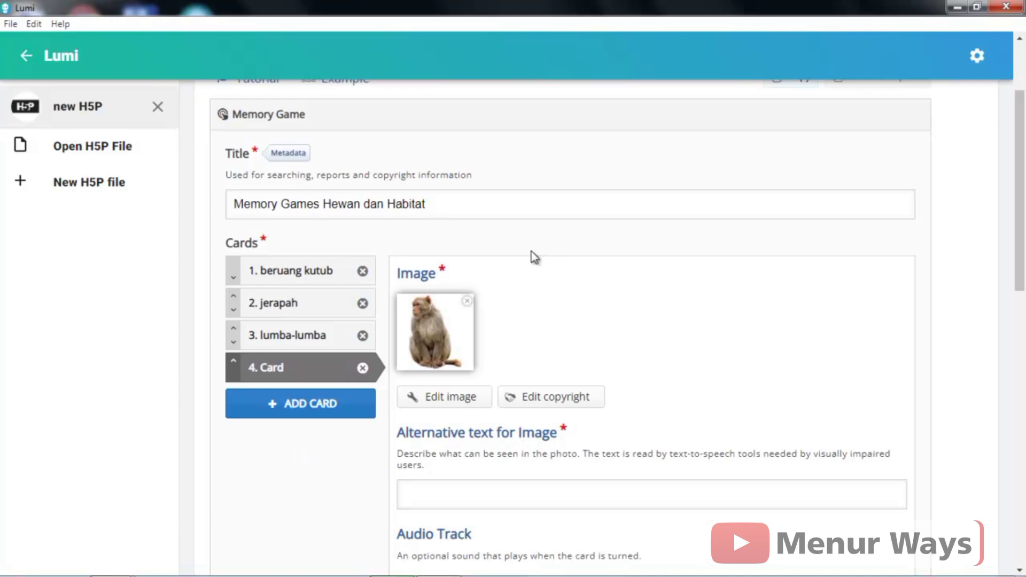
{"action": "left_click_drag", "start_coordinate": [1003, 238], "coordinate": [1015, 197]}
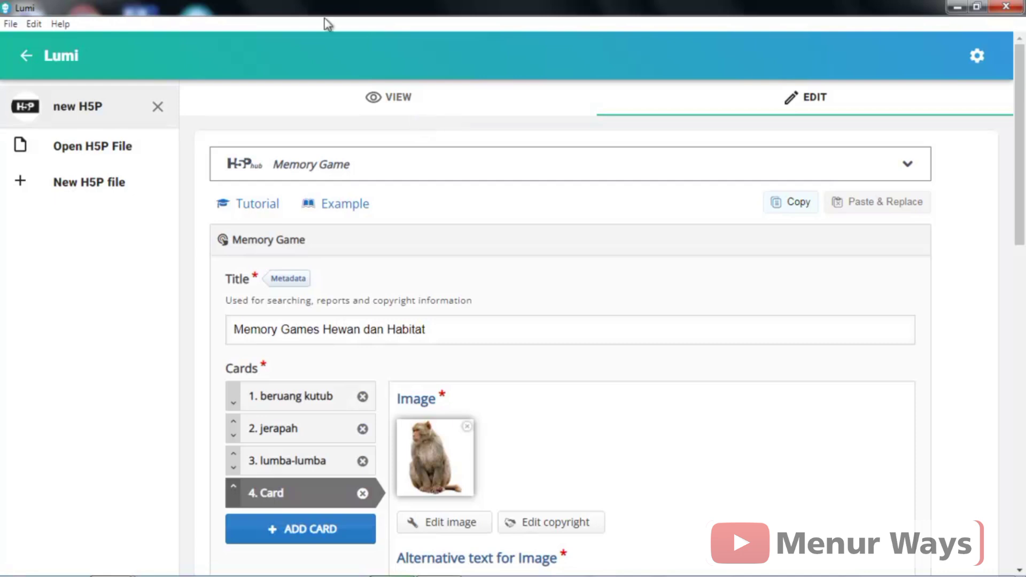
{"action": "left_click", "coordinate": [378, 99]}
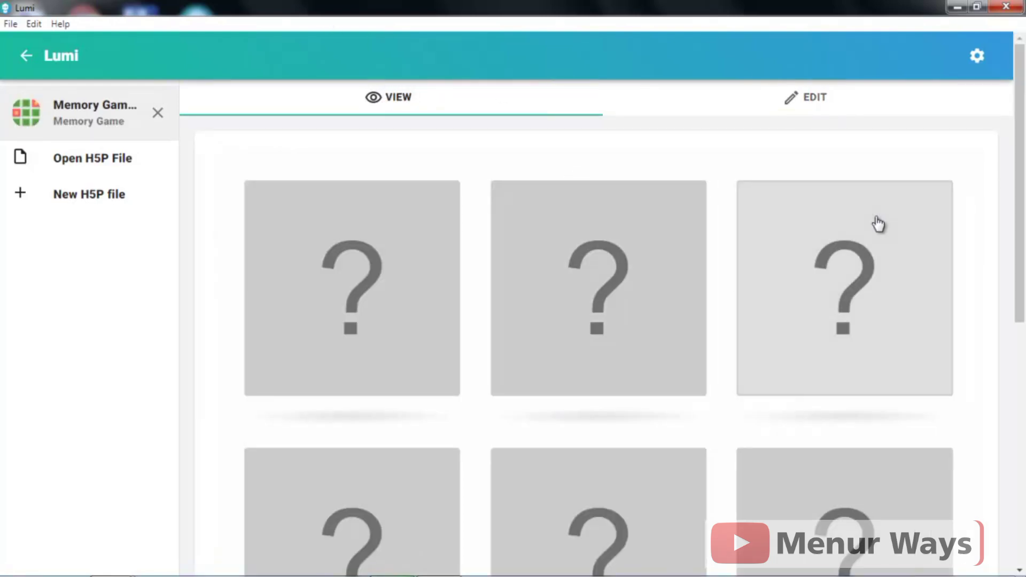
{"action": "left_click_drag", "start_coordinate": [1019, 233], "coordinate": [1011, 547]}
{"action": "left_click_drag", "start_coordinate": [1021, 447], "coordinate": [1023, 131]}
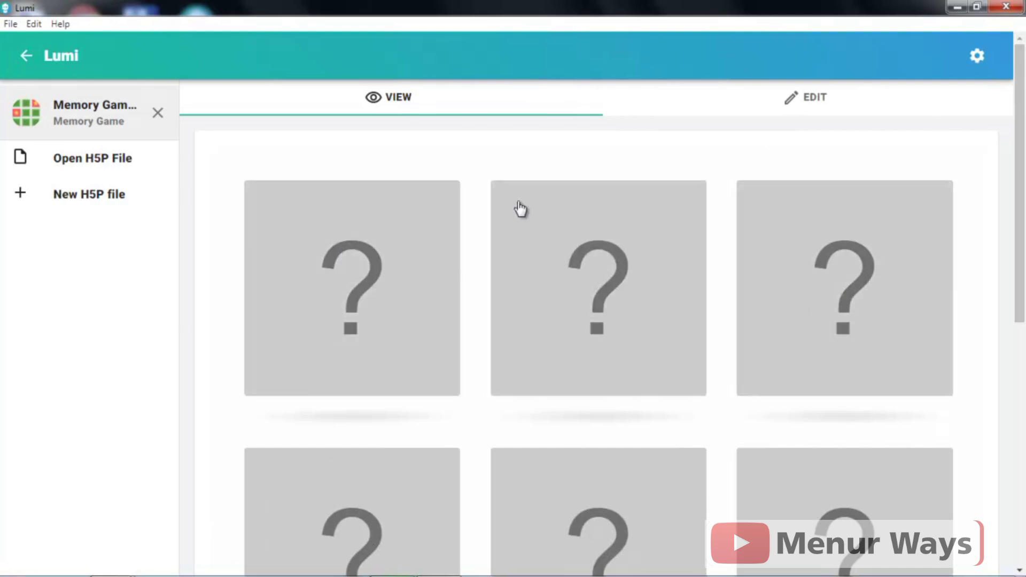
Step: Return to editing and set the alternative text of the fourth card's monkey image to "monyet"
{"action": "left_click", "coordinate": [820, 98]}
{"action": "left_click_drag", "start_coordinate": [1018, 145], "coordinate": [1011, 270]}
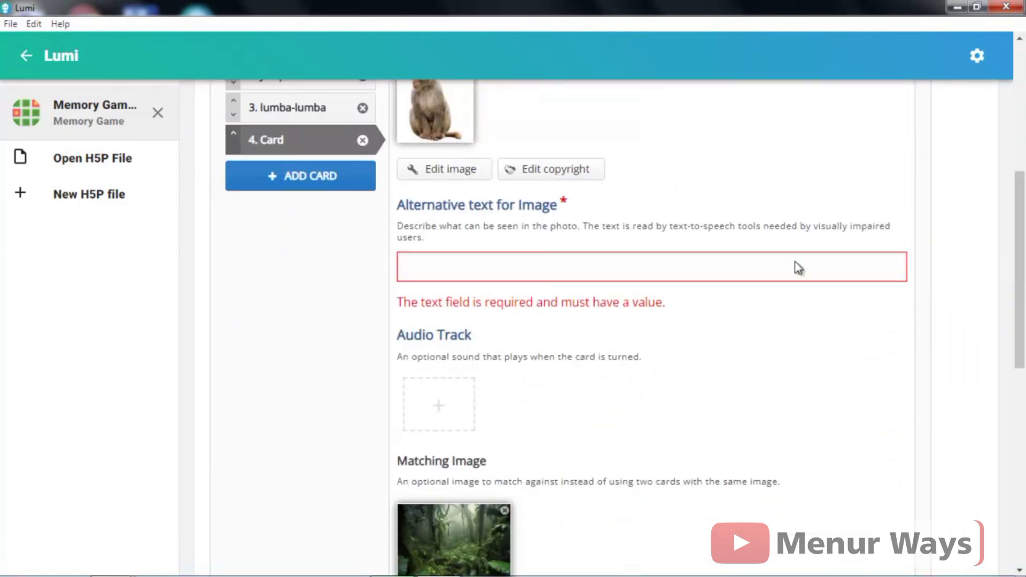
{"action": "left_click", "coordinate": [507, 274]}
{"action": "type", "text": "monyet"}
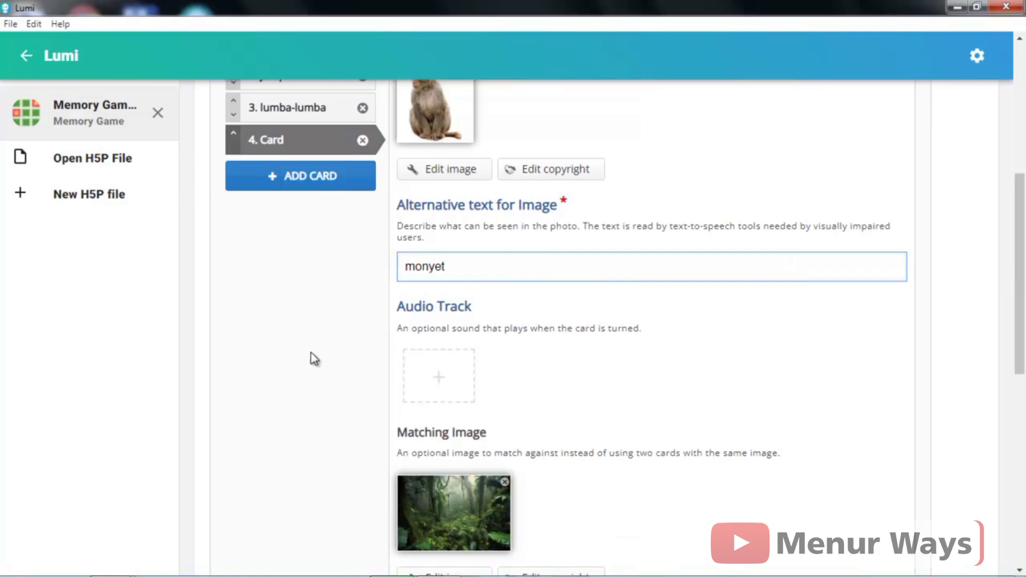
{"action": "left_click", "coordinate": [330, 375]}
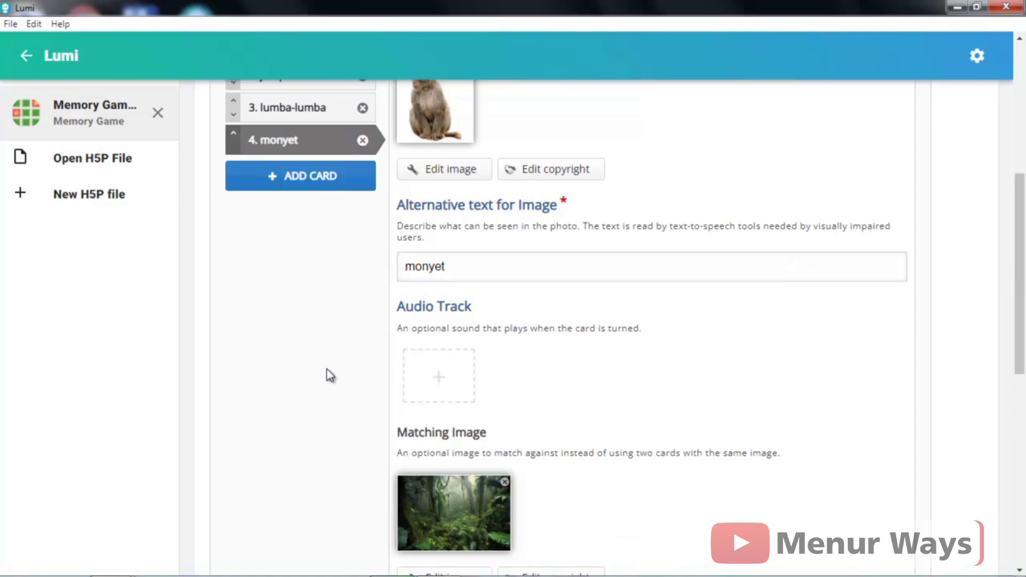
Step: Expand the game's Behavioural settings and review the card layout, card number and retry options
{"action": "left_click_drag", "start_coordinate": [1018, 262], "coordinate": [1007, 448]}
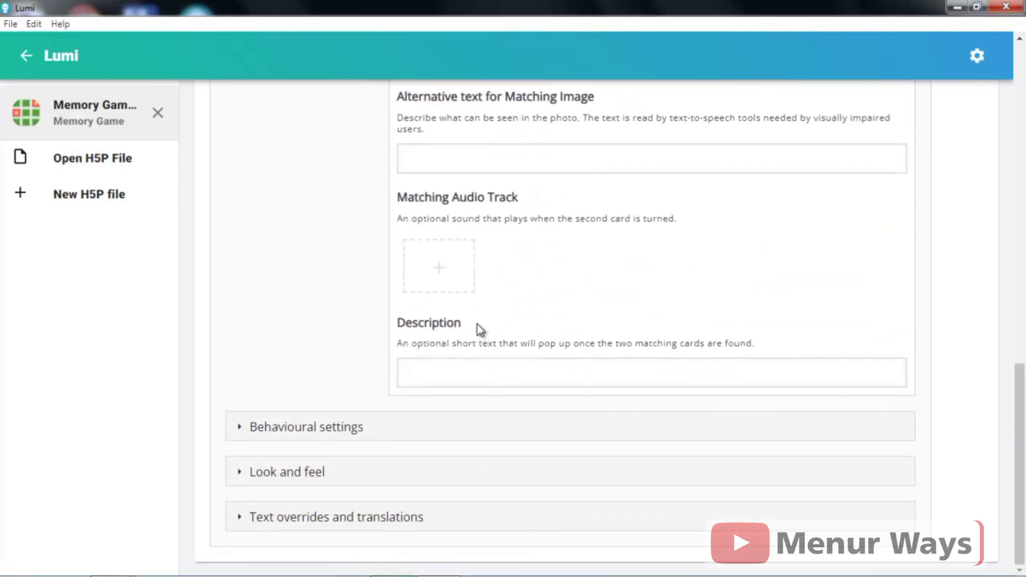
{"action": "left_click", "coordinate": [240, 429]}
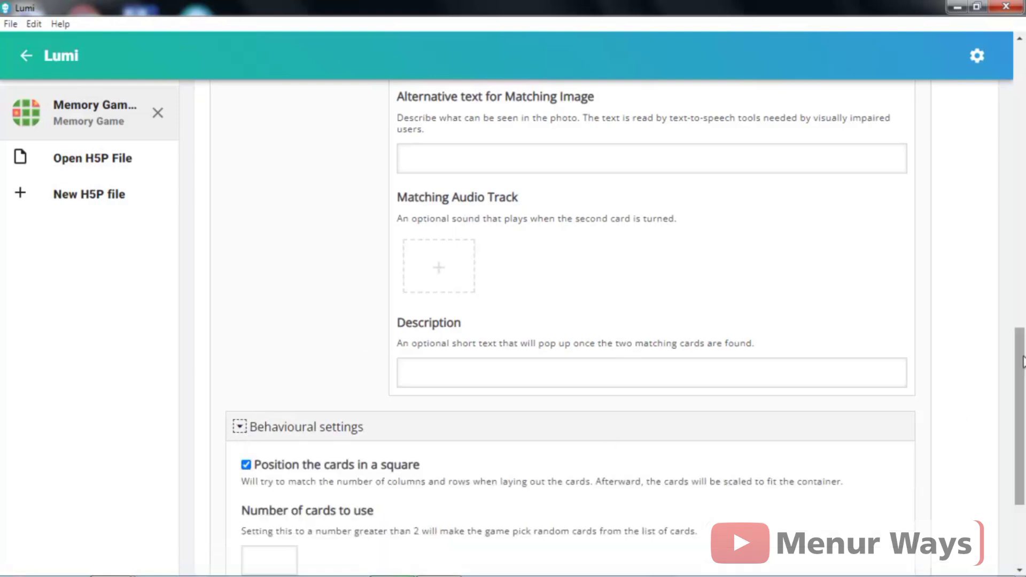
{"action": "left_click_drag", "start_coordinate": [1018, 368], "coordinate": [1018, 429]}
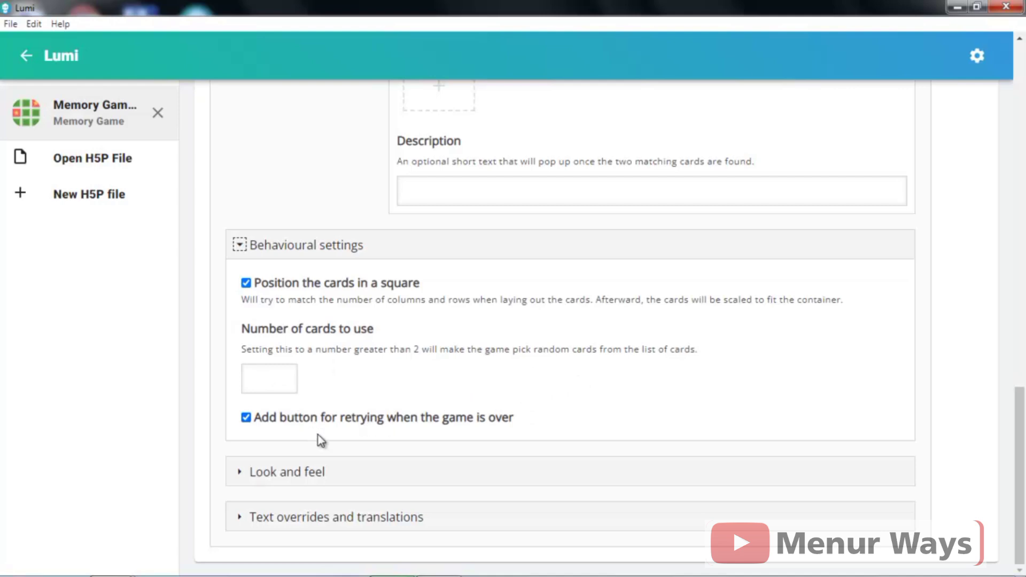
Step: Collapse the Behavioural settings and set the game's theme color to teal #44bdb3 in the Look and feel settings
{"action": "left_click", "coordinate": [242, 246]}
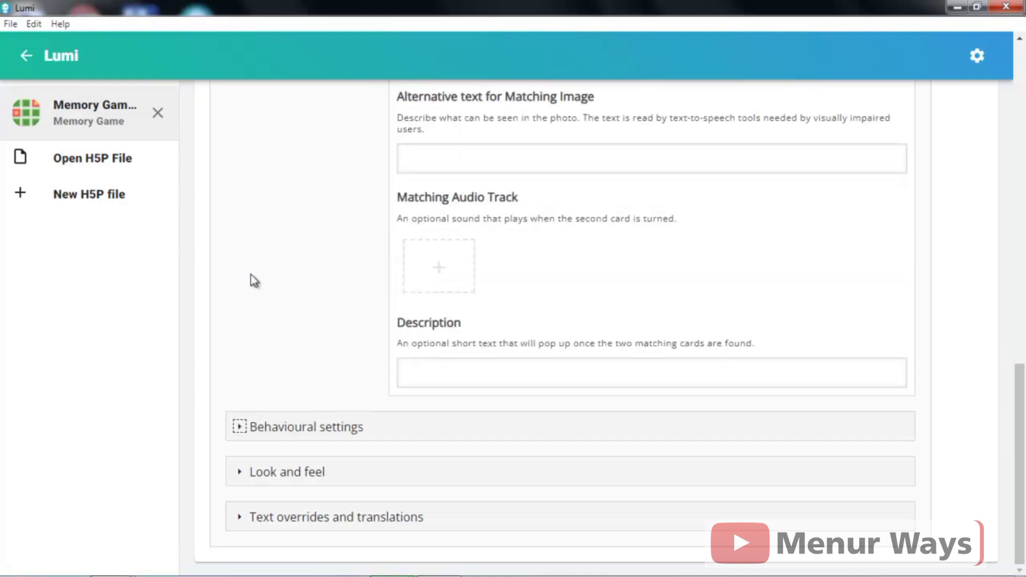
{"action": "left_click", "coordinate": [240, 472]}
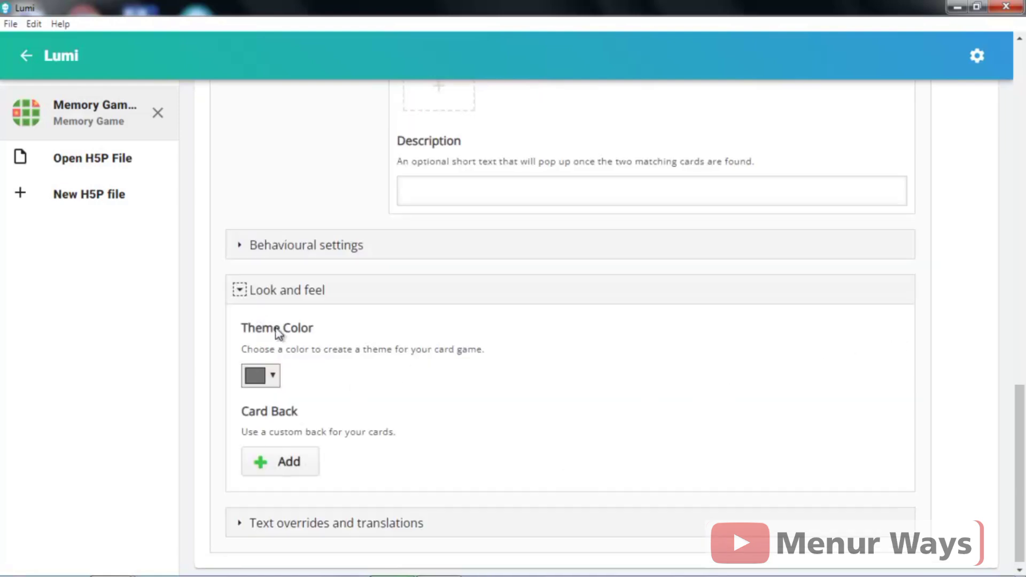
{"action": "left_click", "coordinate": [274, 375]}
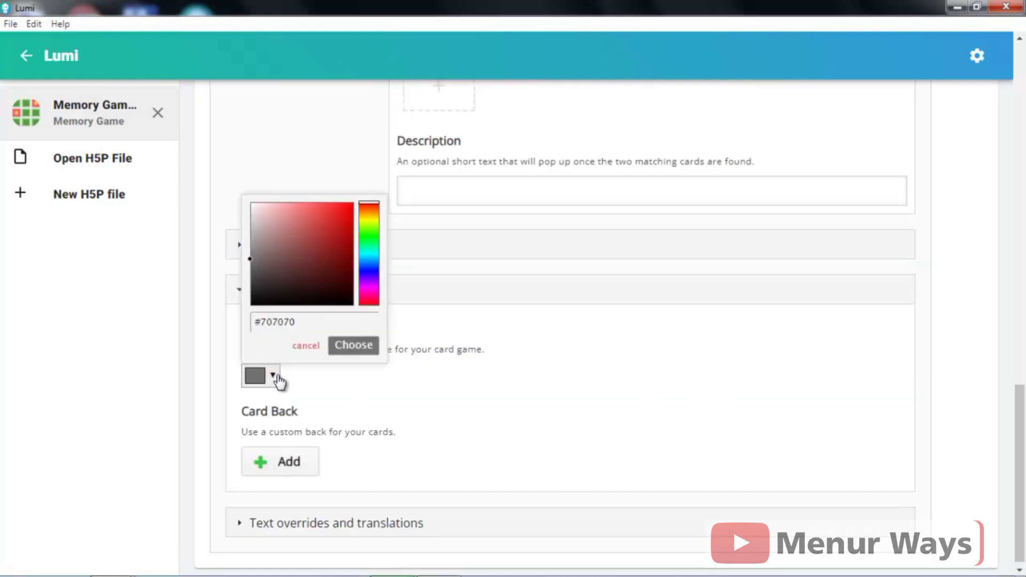
{"action": "mouse_move", "coordinate": [261, 262]}
{"action": "left_mouse_down"}
{"action": "mouse_move", "coordinate": [297, 268]}
{"action": "mouse_move", "coordinate": [295, 260]}
{"action": "left_mouse_up"}
{"action": "left_click_drag", "start_coordinate": [369, 250], "coordinate": [375, 258]}
{"action": "left_click_drag", "start_coordinate": [295, 260], "coordinate": [319, 236]}
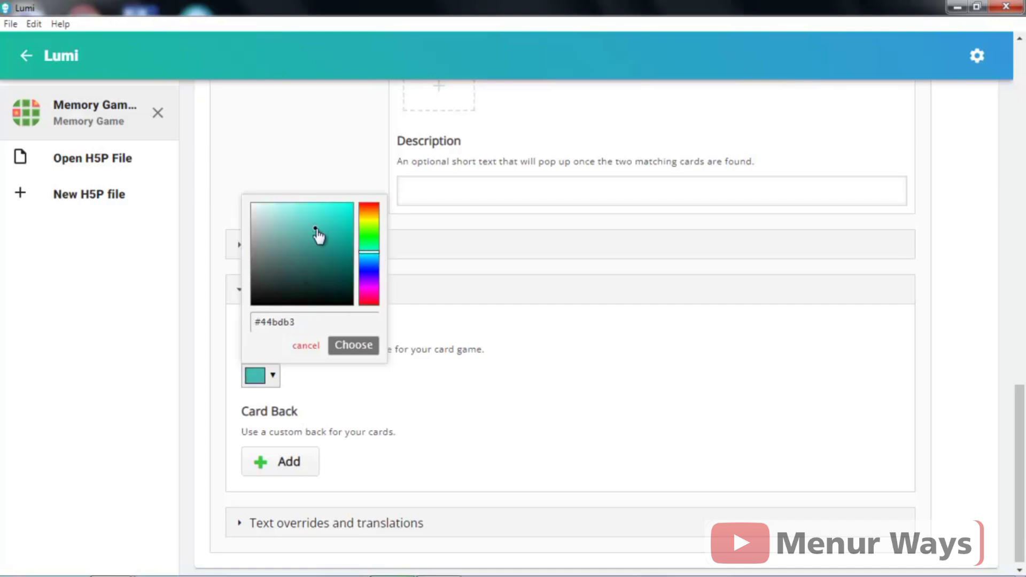
{"action": "left_click", "coordinate": [439, 392]}
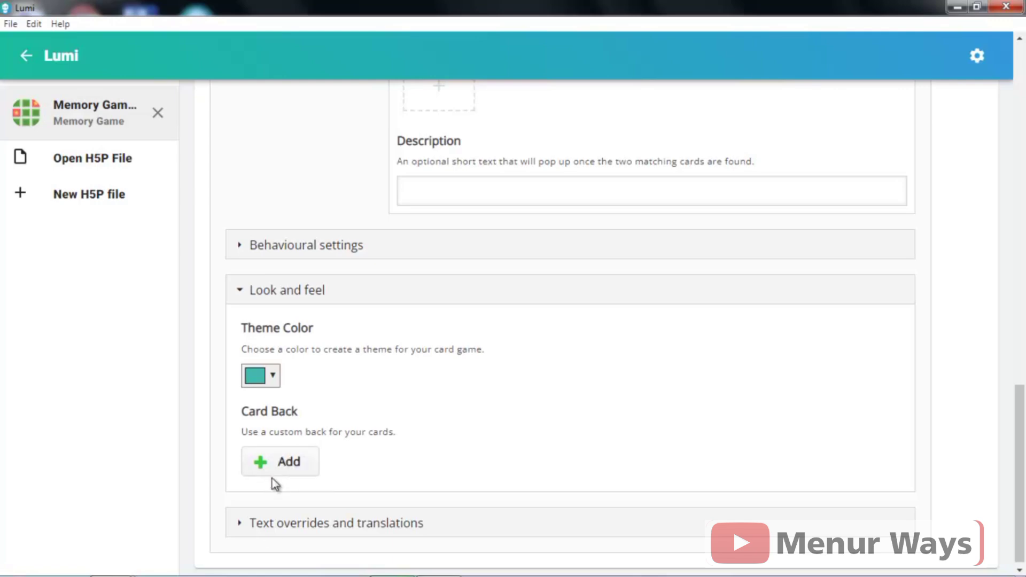
Step: Look through the image files available for a custom card back without adding one, and collapse the Look and feel settings
{"action": "left_click", "coordinate": [302, 462]}
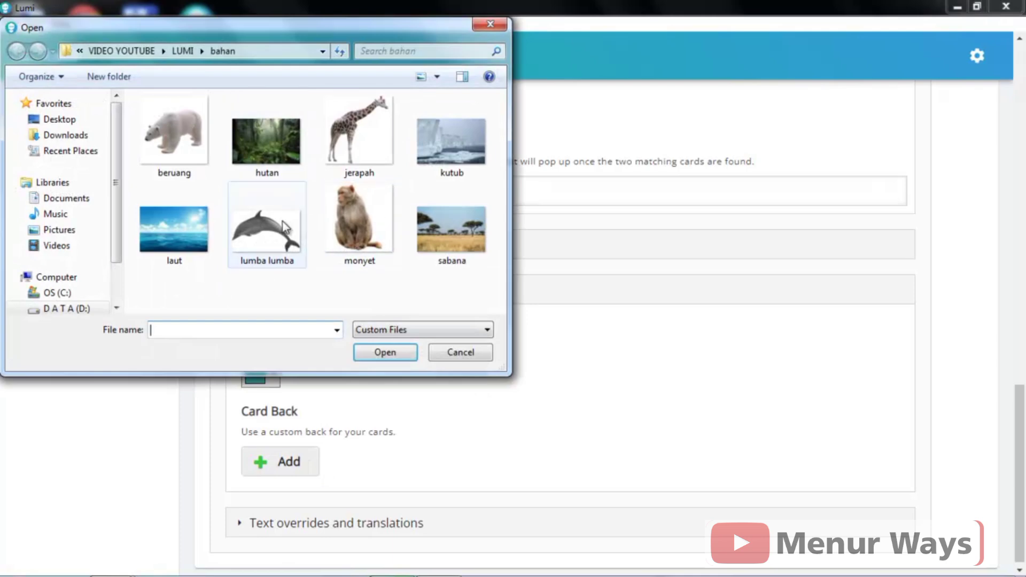
{"action": "left_click", "coordinate": [450, 359]}
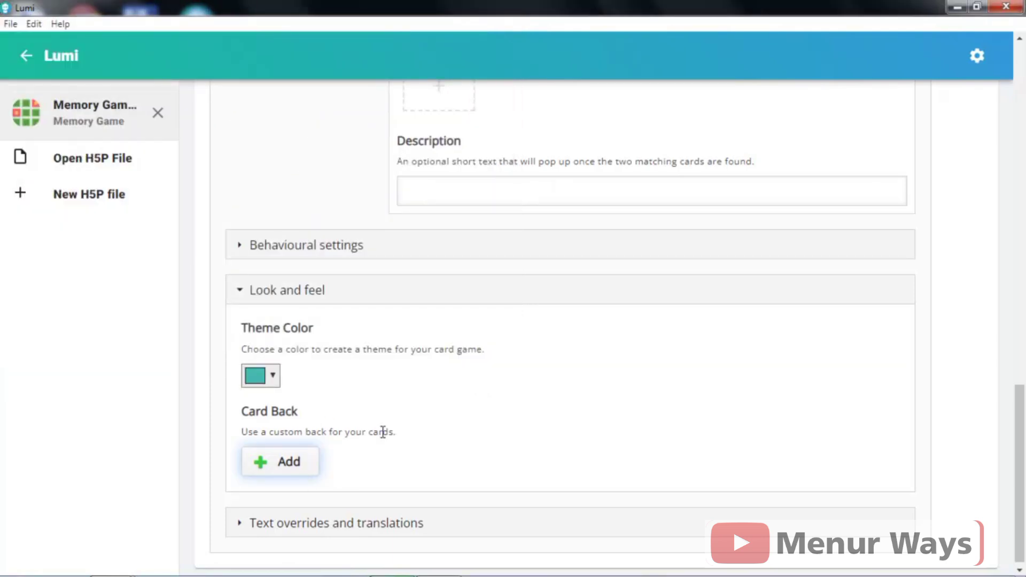
{"action": "left_click", "coordinate": [240, 292]}
{"action": "left_click", "coordinate": [239, 292]}
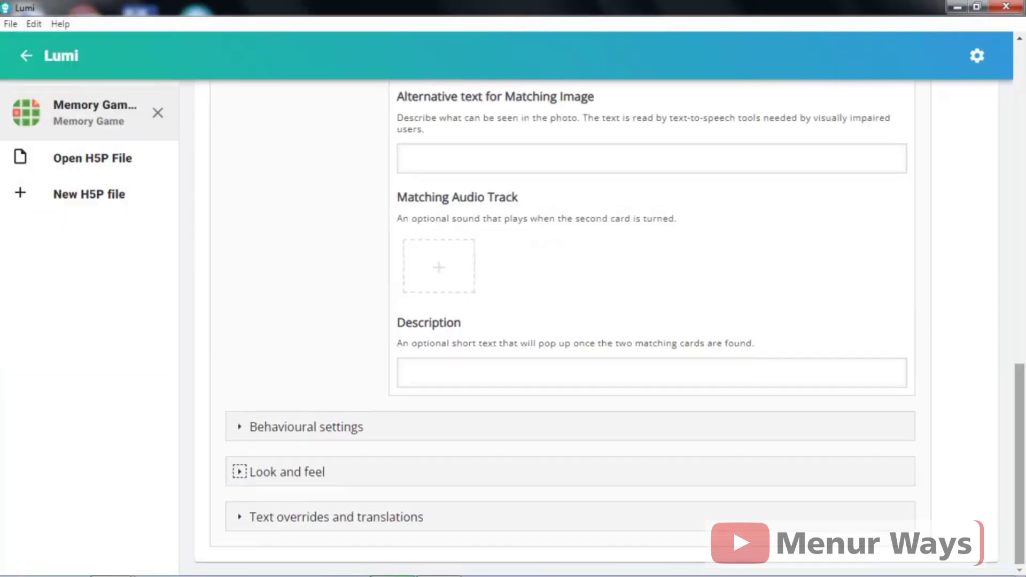
Step: Expand the Text overrides and translations section and look through the available languages without changing the selection
{"action": "left_click", "coordinate": [240, 517]}
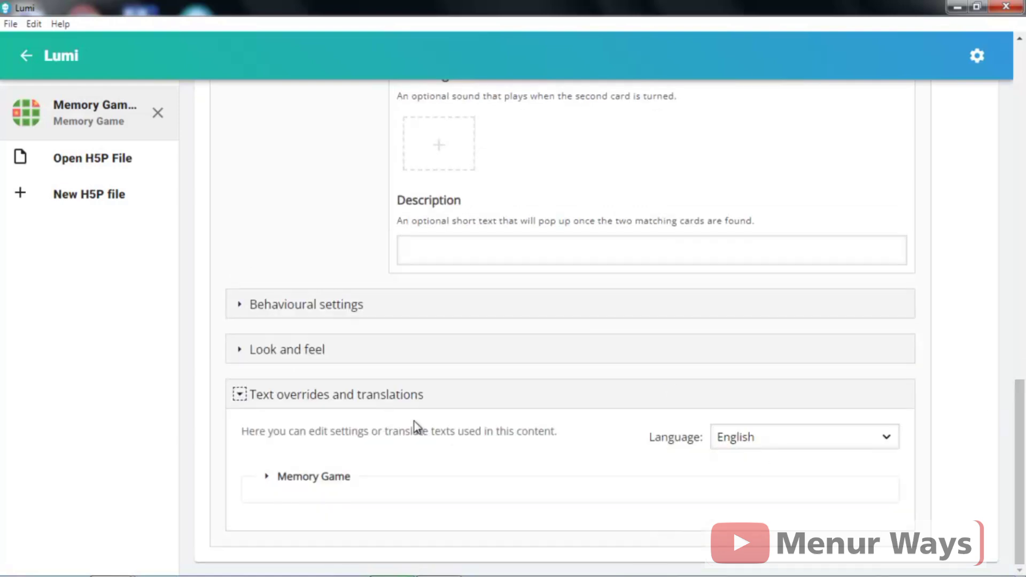
{"action": "left_click", "coordinate": [887, 439]}
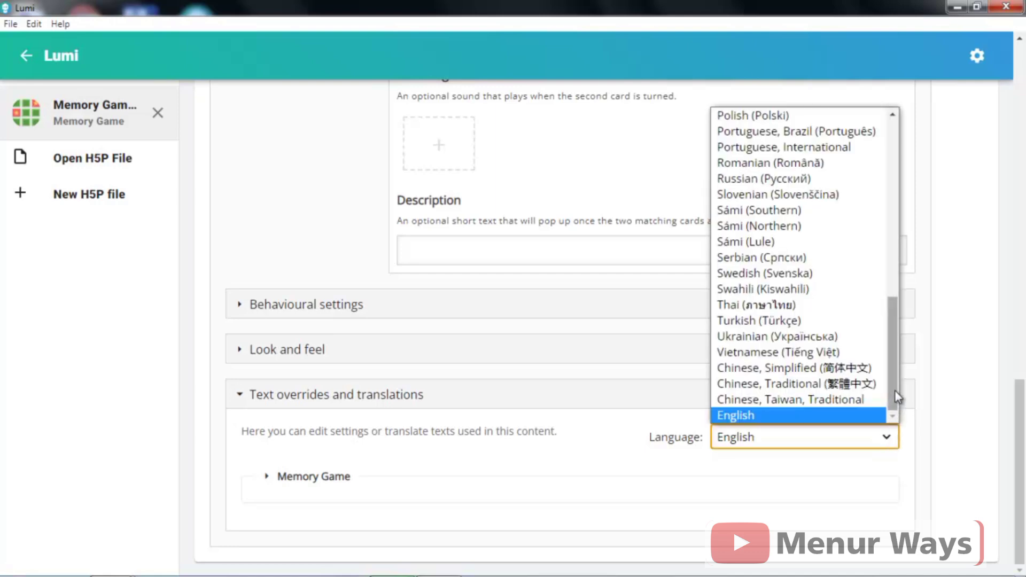
{"action": "left_click_drag", "start_coordinate": [892, 387], "coordinate": [889, 182]}
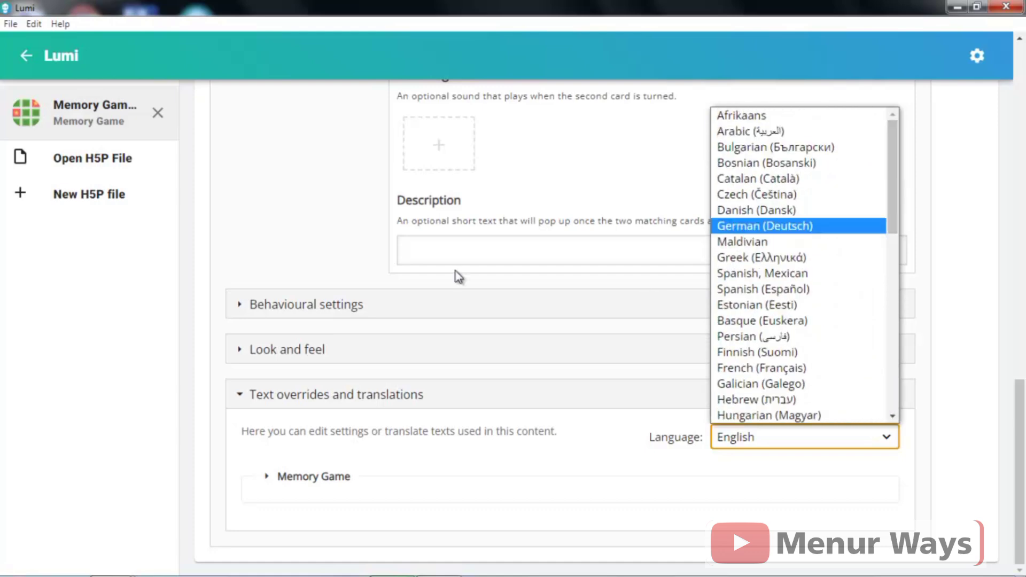
{"action": "left_click", "coordinate": [305, 239]}
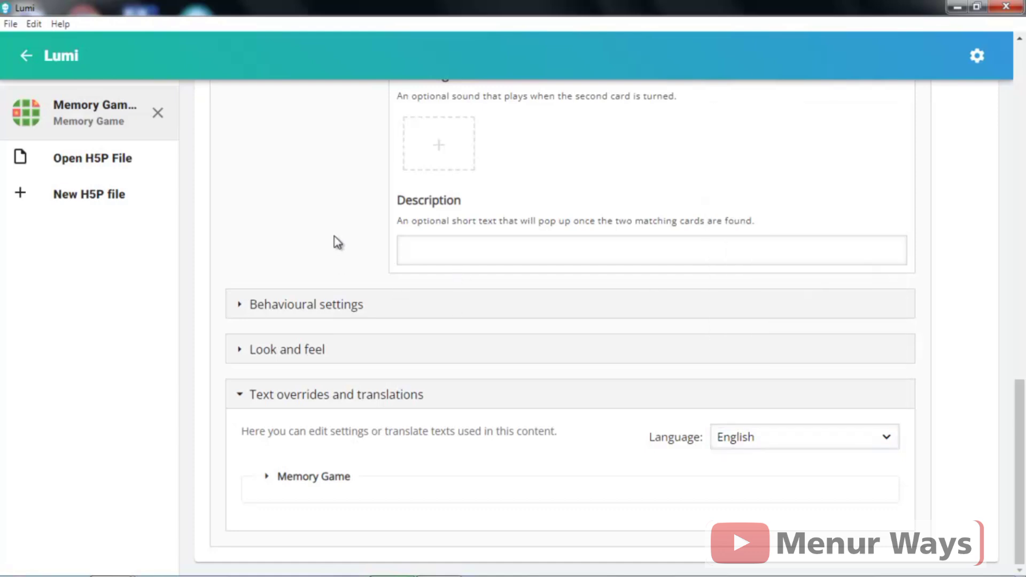
Step: Expand the Memory Game's Card turns texts and set the try again button text to "Ulangi"
{"action": "left_click", "coordinate": [264, 484]}
{"action": "scroll", "coordinate": [265, 483], "scroll_direction": "down", "scroll_amount": 1}
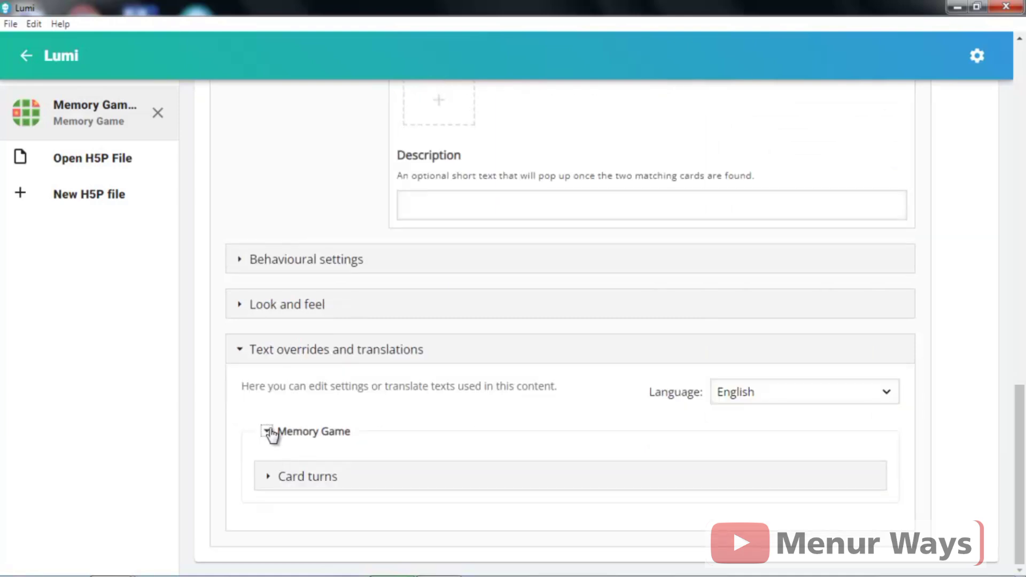
{"action": "left_click", "coordinate": [268, 477]}
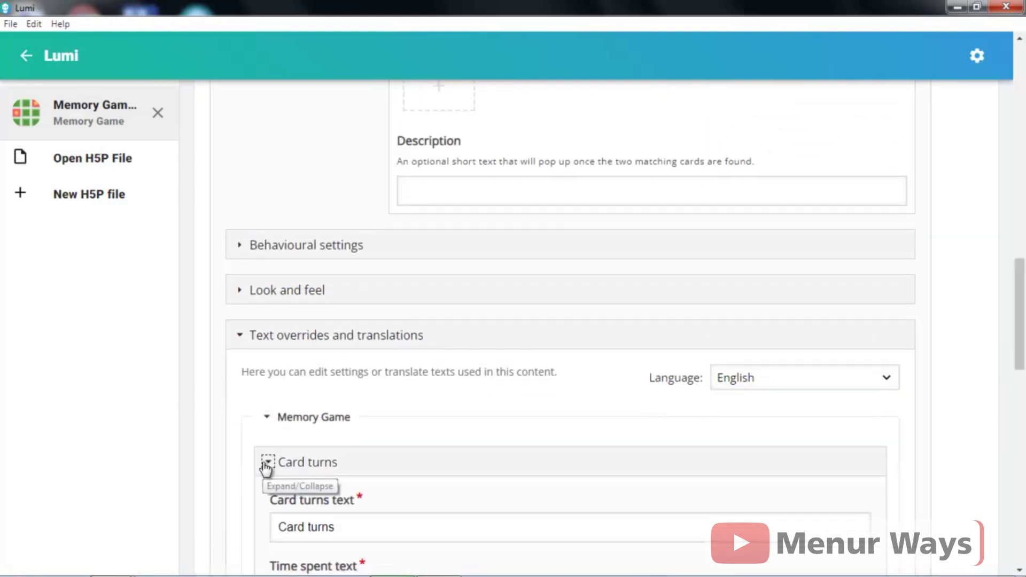
{"action": "left_click", "coordinate": [266, 464]}
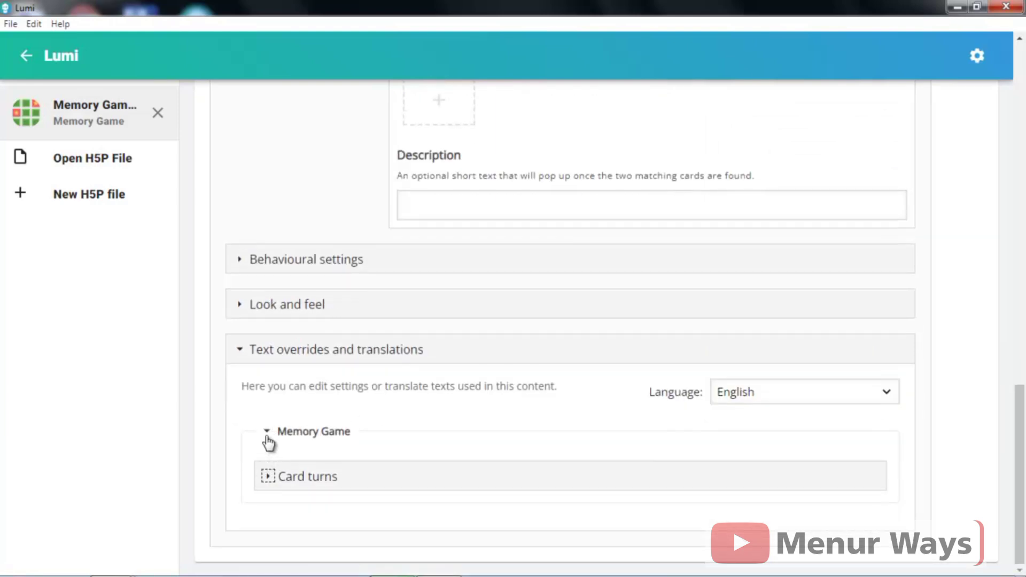
{"action": "left_click", "coordinate": [267, 476]}
{"action": "left_click_drag", "start_coordinate": [1023, 339], "coordinate": [1022, 405]}
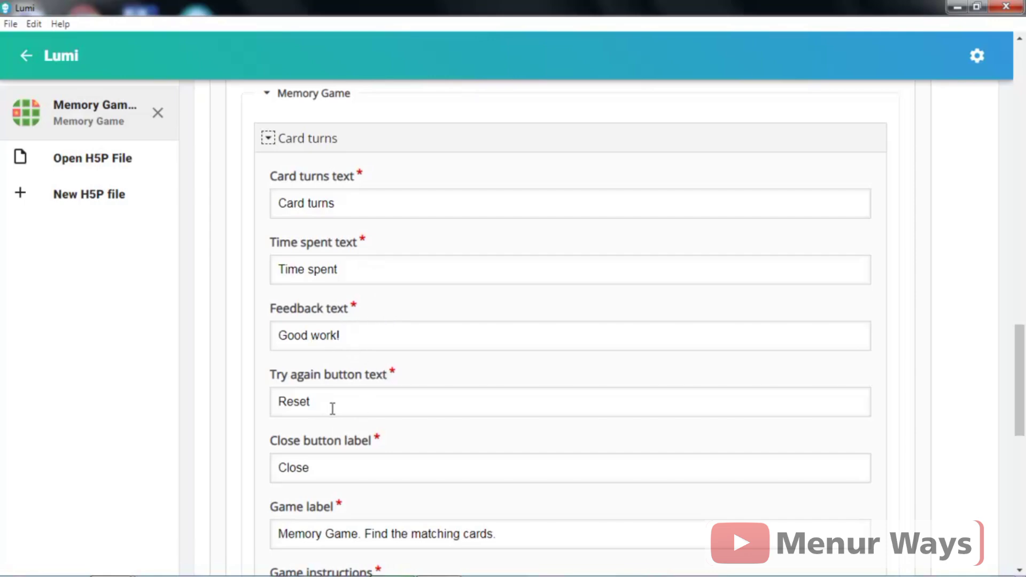
{"action": "left_click_drag", "start_coordinate": [332, 408], "coordinate": [239, 410]}
{"action": "type", "text": "Ulangi"}
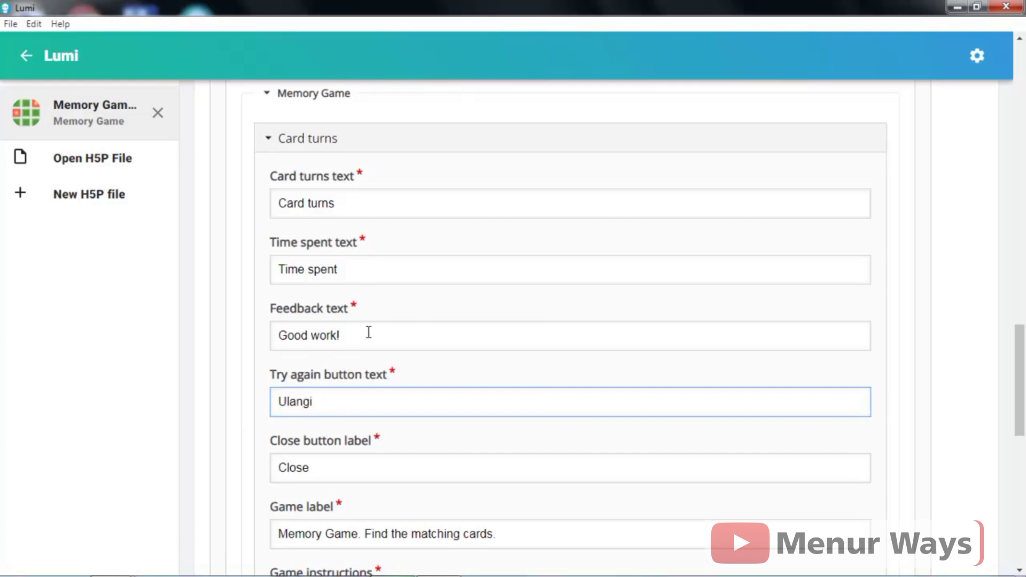
Step: Set the feedback text to "Berhasil" and collapse the Text overrides and translations section
{"action": "left_click_drag", "start_coordinate": [368, 332], "coordinate": [271, 341]}
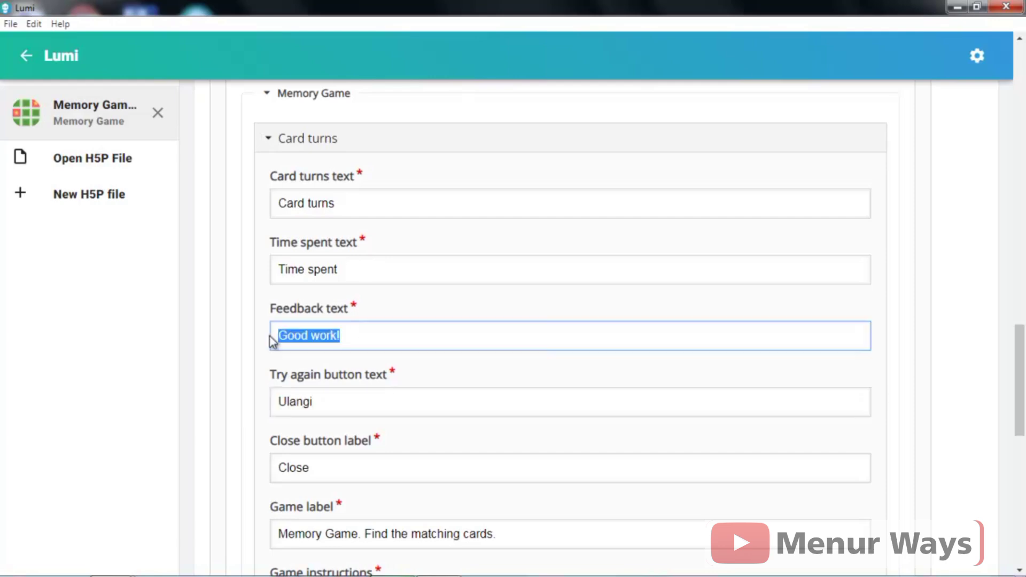
{"action": "type", "text": "Berhasil"}
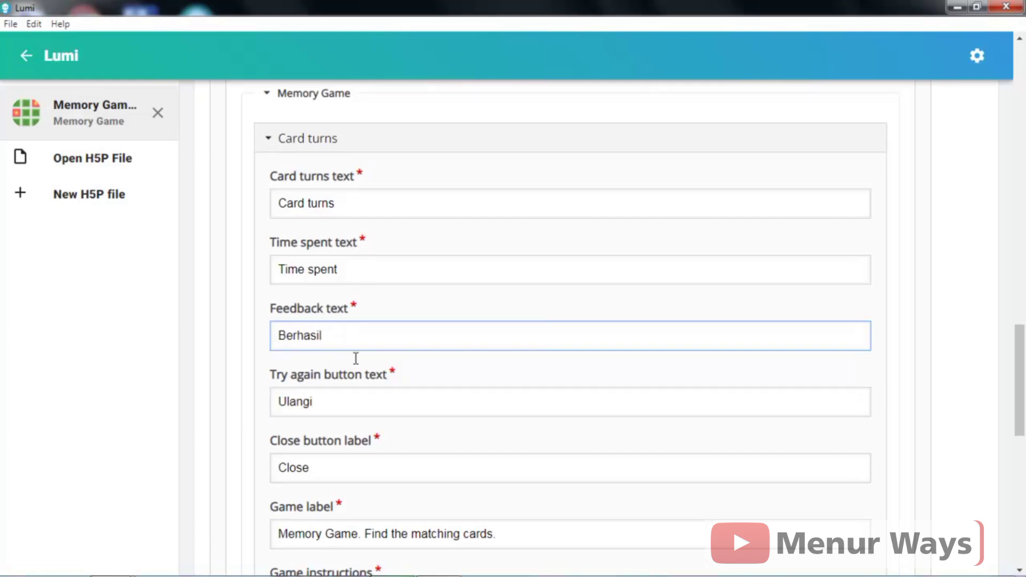
{"action": "left_click_drag", "start_coordinate": [1016, 374], "coordinate": [1023, 330]}
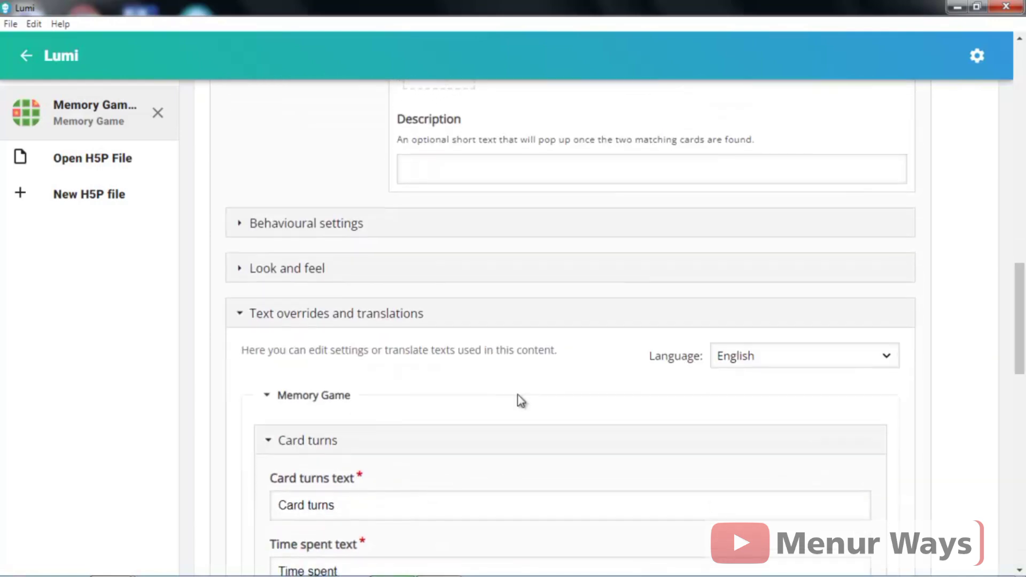
{"action": "left_click", "coordinate": [238, 313]}
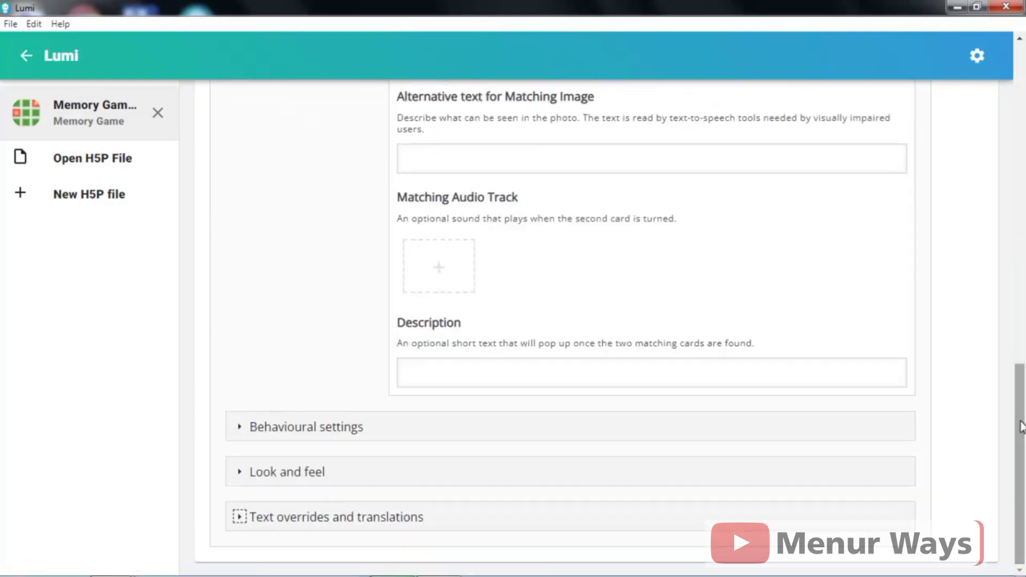
Step: Preview the memory game and look over its cards in the new theme color
{"action": "left_click_drag", "start_coordinate": [1021, 424], "coordinate": [1021, 105]}
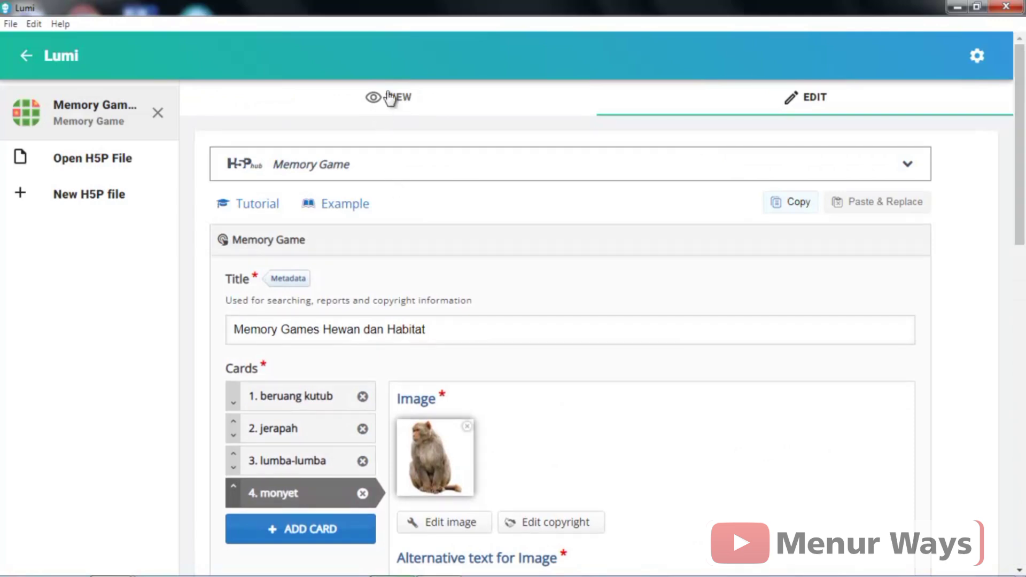
{"action": "left_click", "coordinate": [408, 99]}
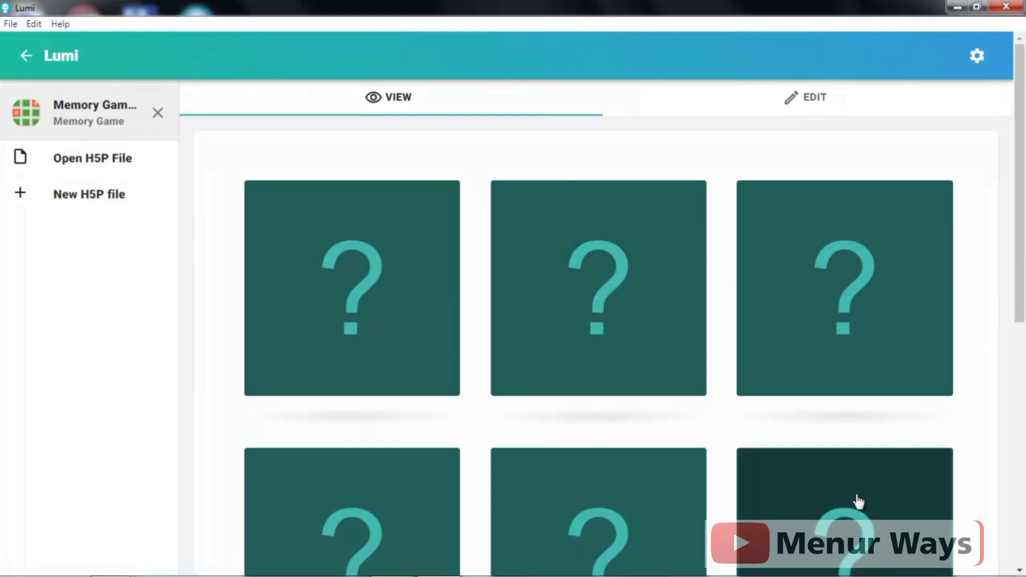
{"action": "mouse_move", "coordinate": [1021, 199]}
{"action": "left_mouse_down"}
{"action": "mouse_move", "coordinate": [1022, 359]}
{"action": "mouse_move", "coordinate": [1022, 200]}
{"action": "left_mouse_up"}
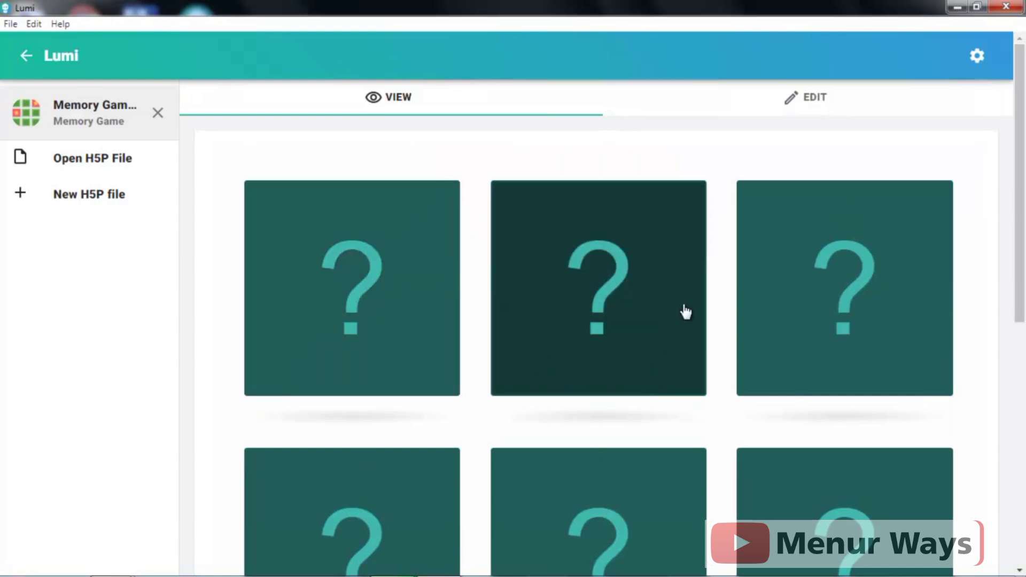
{"action": "mouse_move", "coordinate": [1021, 214]}
{"action": "left_mouse_down"}
{"action": "mouse_move", "coordinate": [1021, 393]}
{"action": "mouse_move", "coordinate": [1021, 215]}
{"action": "left_mouse_up"}
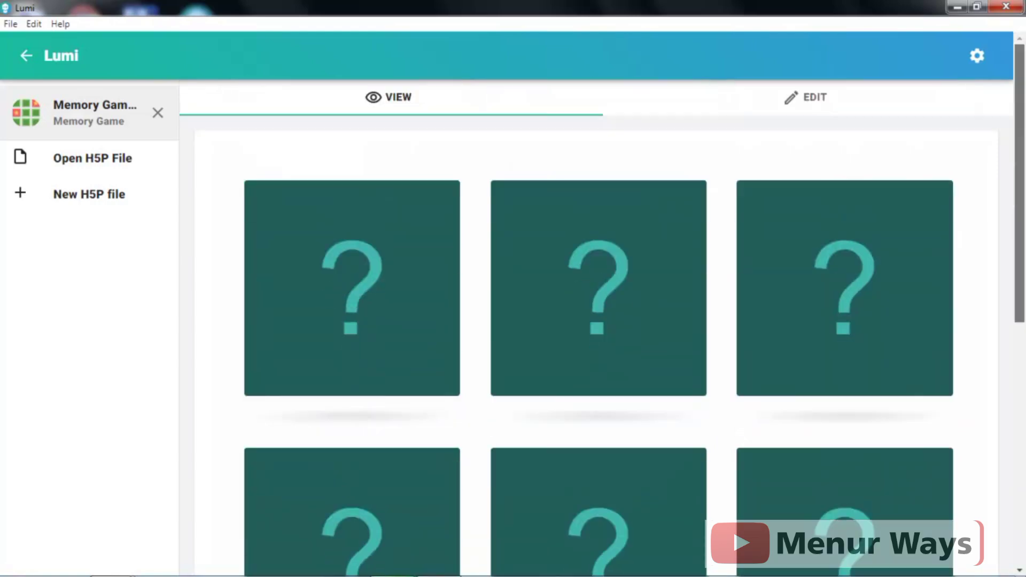
Step: Test the game by turning the top row of cards and matching the forest card with the monkey card
{"action": "left_click", "coordinate": [391, 294]}
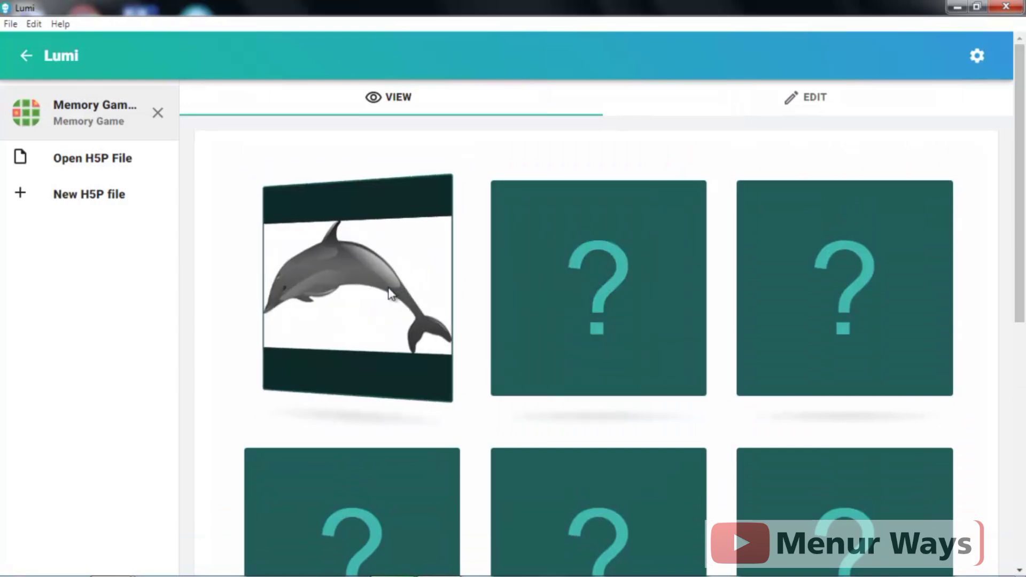
{"action": "left_click", "coordinate": [643, 312]}
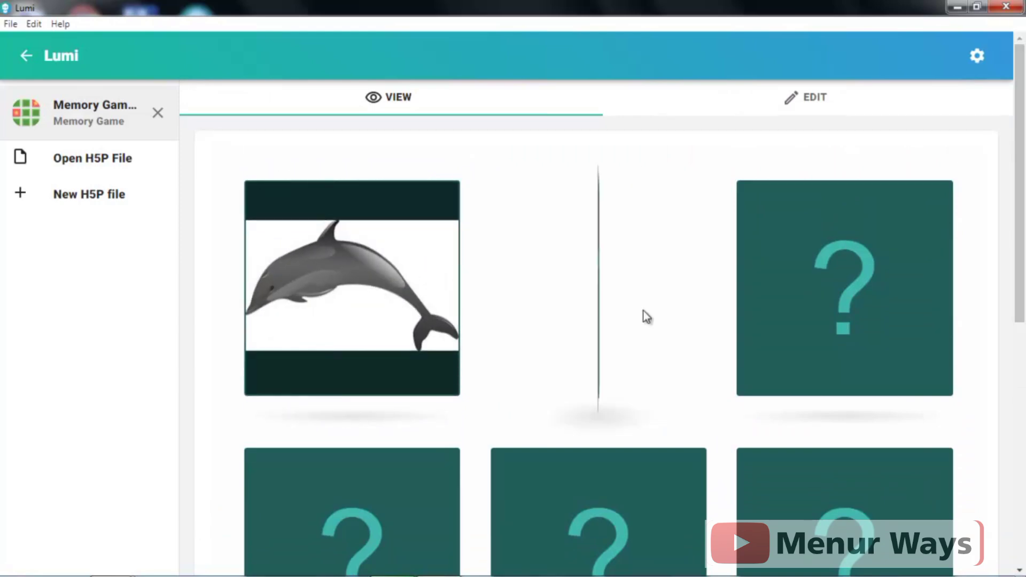
{"action": "left_click", "coordinate": [836, 240]}
{"action": "scroll", "coordinate": [1009, 287], "scroll_direction": "down", "scroll_amount": 3}
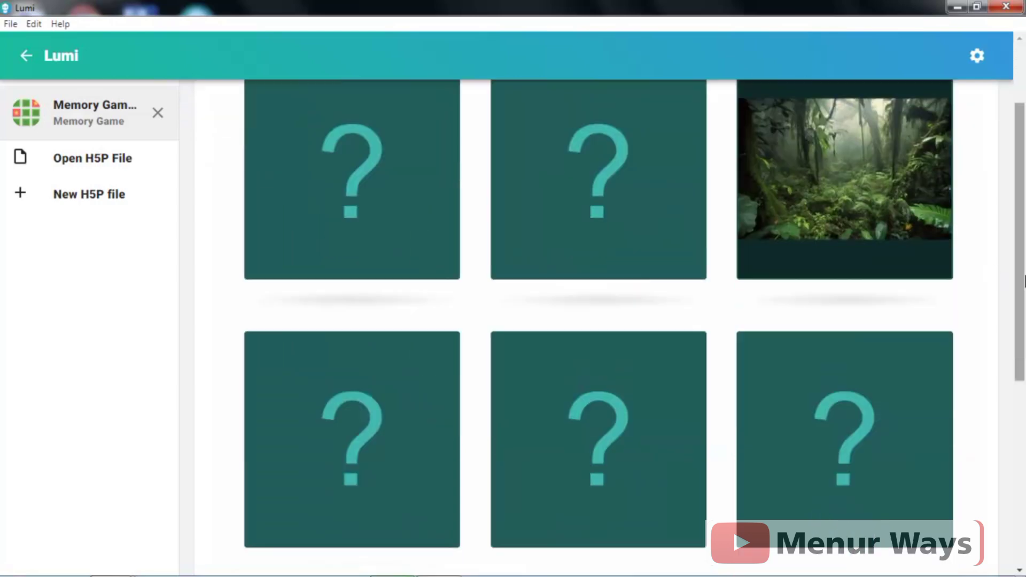
{"action": "left_click", "coordinate": [411, 373]}
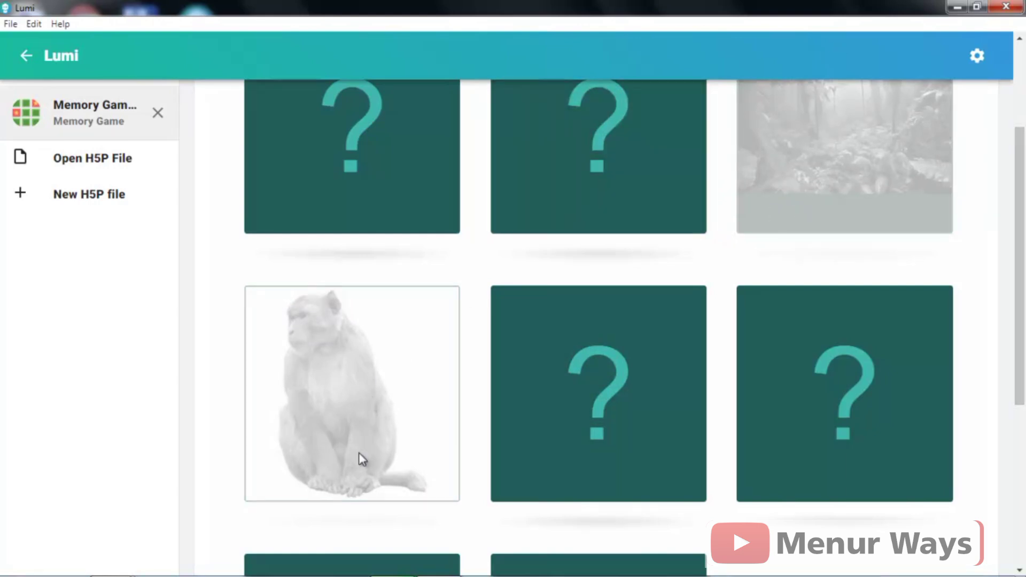
Step: Match the sea card with the dolphin card, and the polar bear card with its polar ice habitat
{"action": "left_click", "coordinate": [569, 409]}
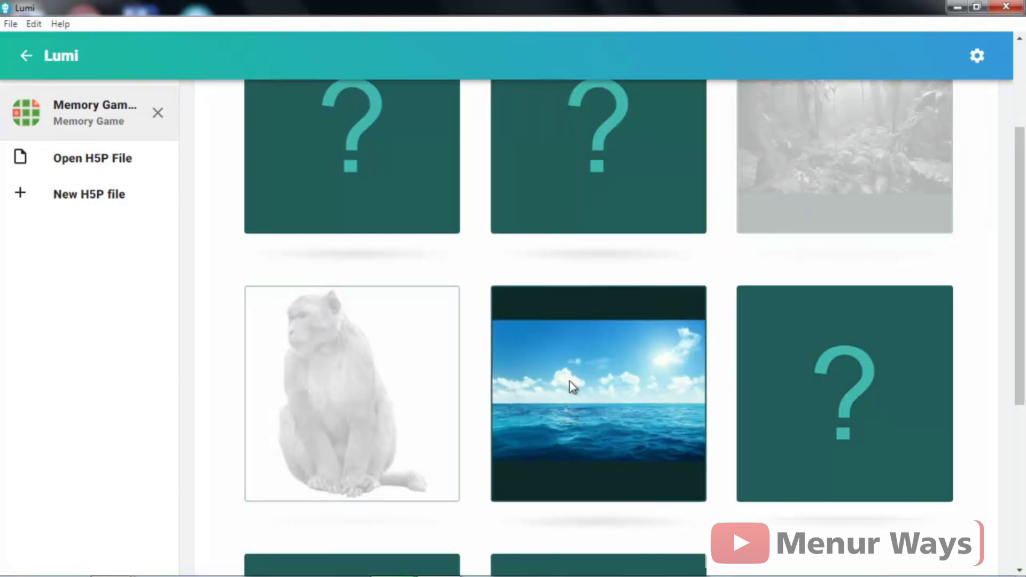
{"action": "left_click", "coordinate": [421, 214]}
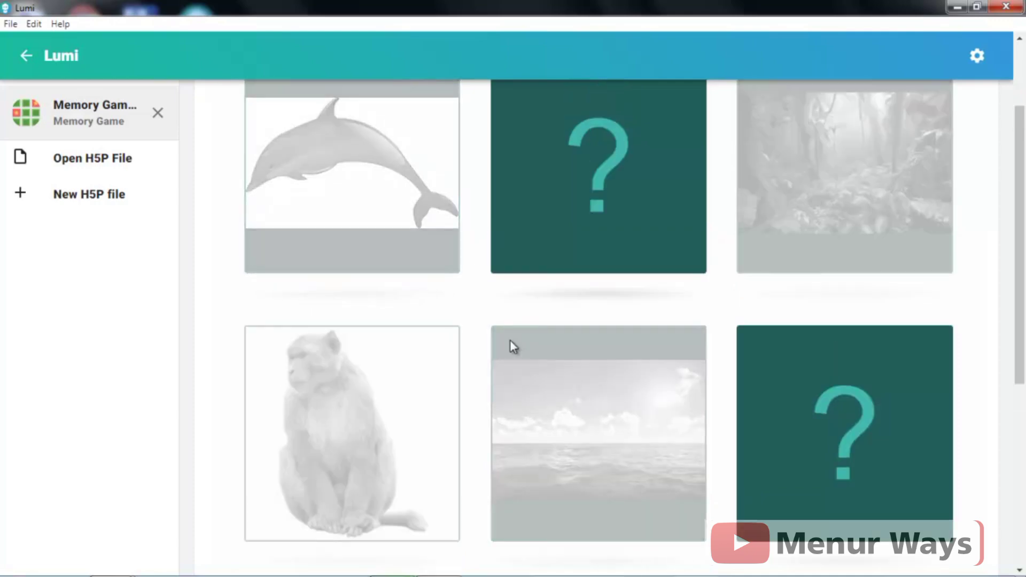
{"action": "left_click_drag", "start_coordinate": [1020, 246], "coordinate": [1020, 425]}
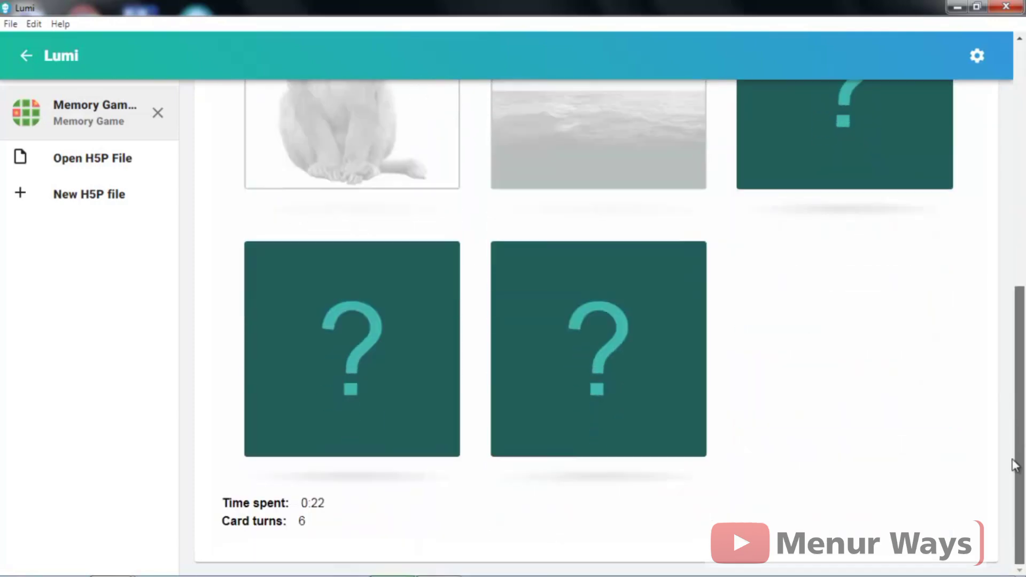
{"action": "left_click", "coordinate": [387, 345]}
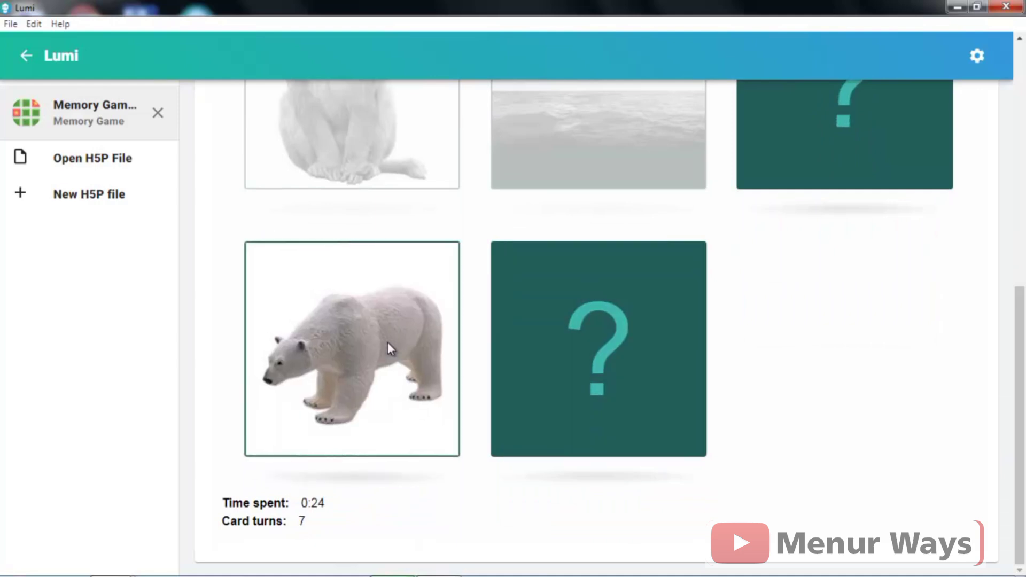
{"action": "left_click", "coordinate": [633, 317]}
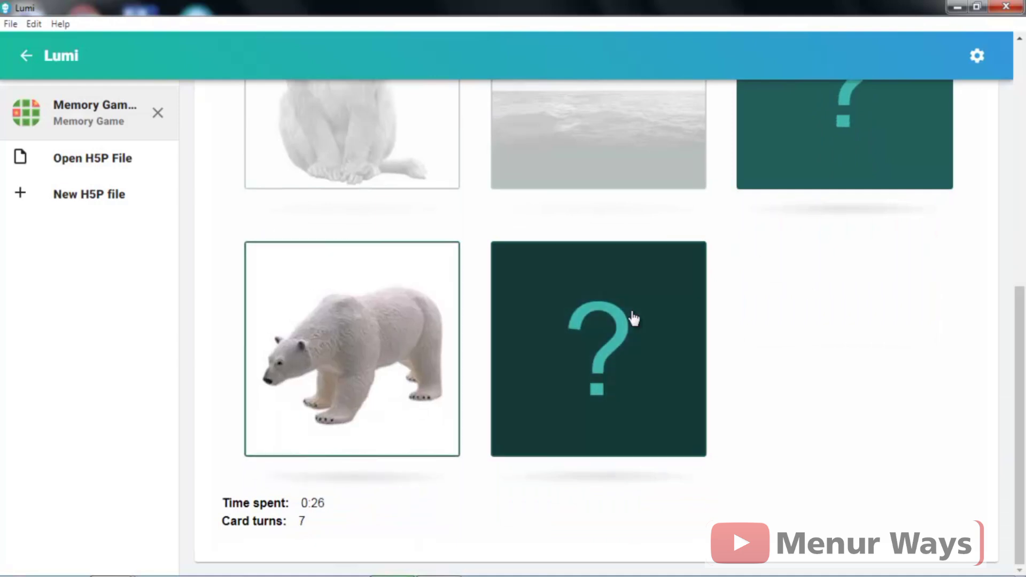
{"action": "left_click", "coordinate": [632, 315]}
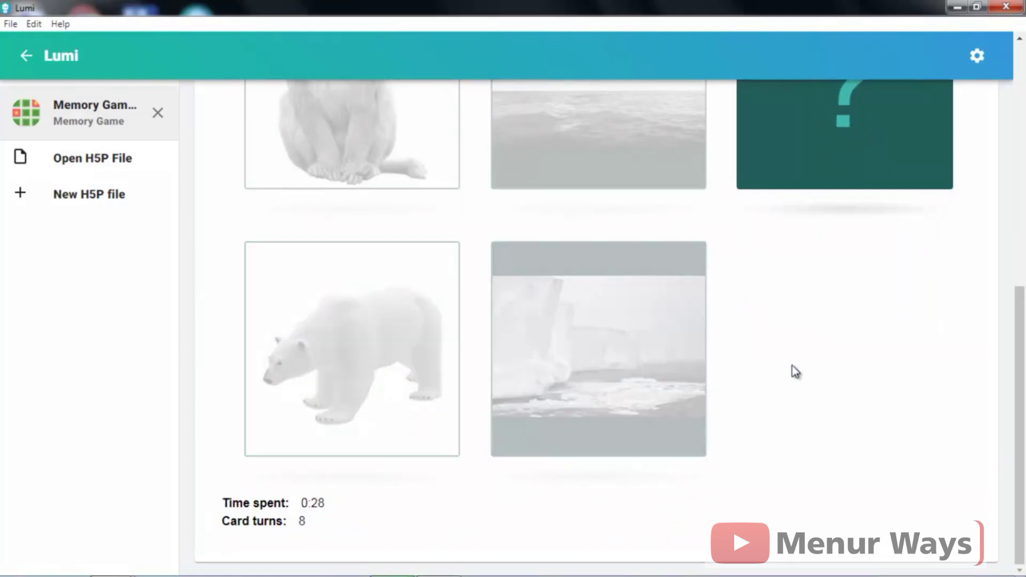
Step: Match the savanna card with the giraffe card to complete the game and check the feedback below the cards
{"action": "scroll", "coordinate": [847, 309], "scroll_direction": "up", "scroll_amount": 4}
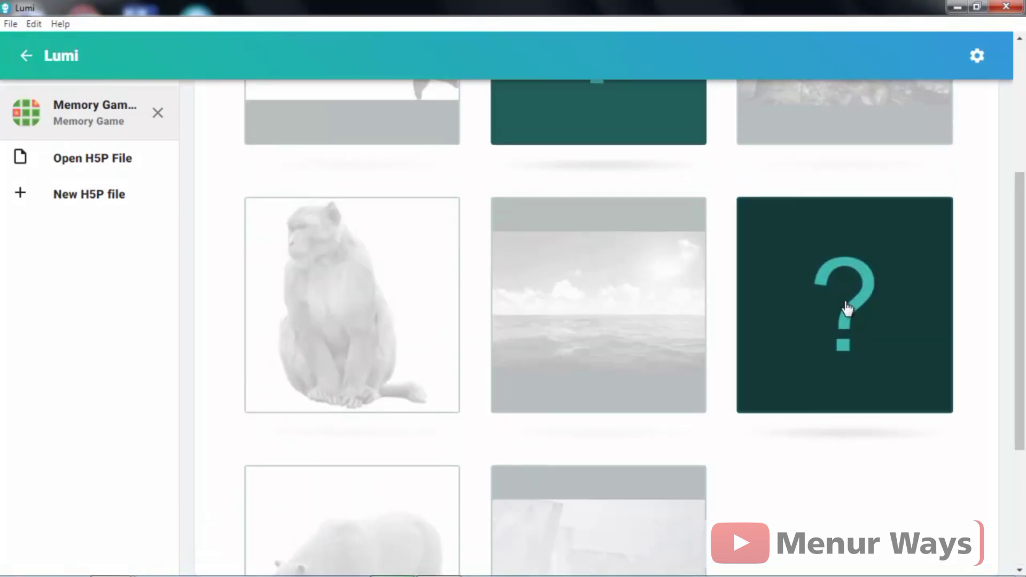
{"action": "left_click", "coordinate": [847, 309]}
{"action": "left_click", "coordinate": [630, 123]}
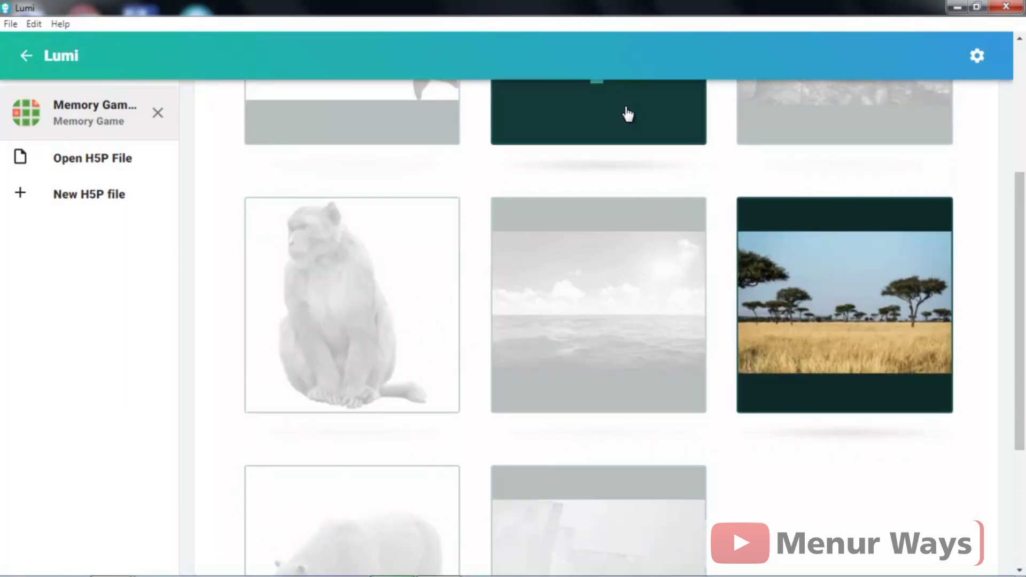
{"action": "scroll", "coordinate": [970, 342], "scroll_direction": "down", "scroll_amount": 4}
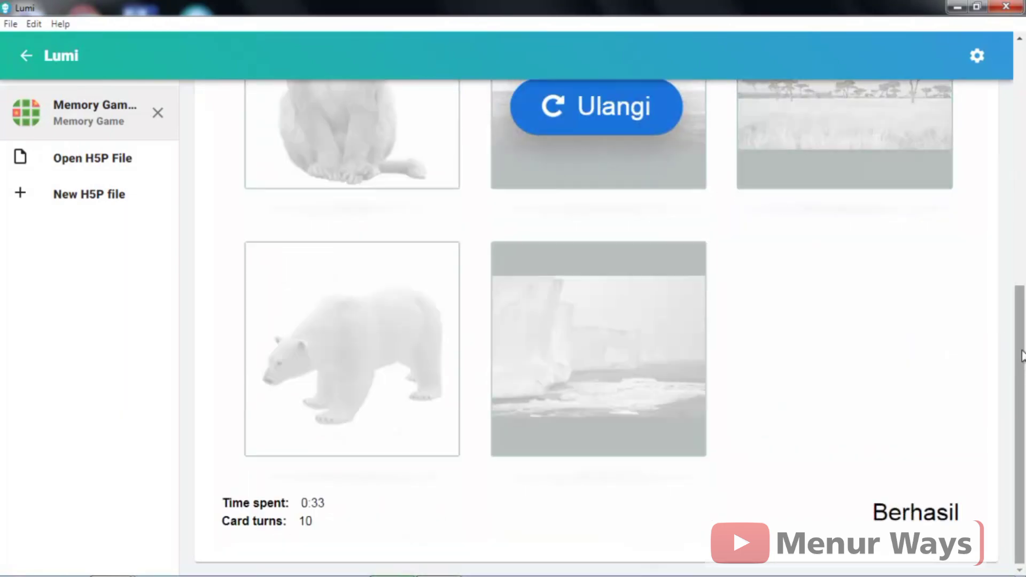
Step: Look over the completed game from its matched cards to its score and feedback, and restart the game
{"action": "left_click_drag", "start_coordinate": [1021, 355], "coordinate": [1020, 442]}
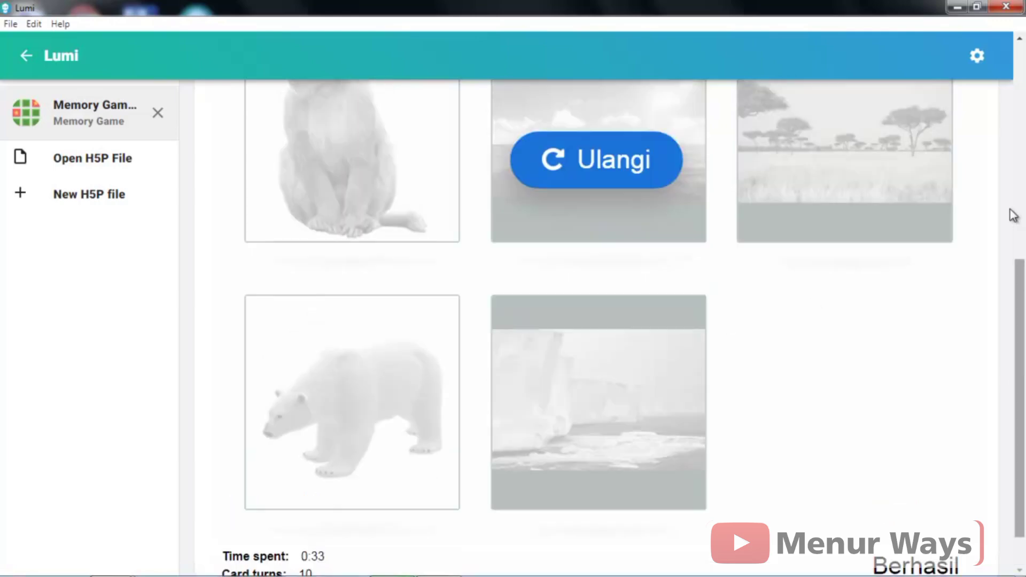
{"action": "scroll", "coordinate": [1012, 214], "scroll_direction": "up", "scroll_amount": 6}
{"action": "scroll", "coordinate": [1012, 217], "scroll_direction": "down", "scroll_amount": 7}
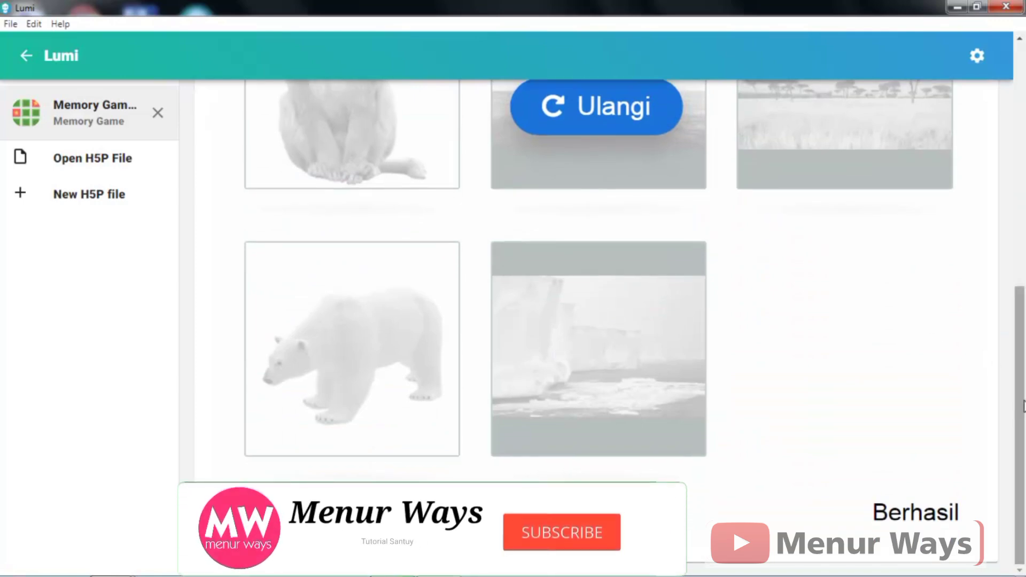
{"action": "scroll", "coordinate": [1016, 428], "scroll_direction": "up", "scroll_amount": 4}
{"action": "scroll", "coordinate": [1017, 428], "scroll_direction": "down", "scroll_amount": 5}
{"action": "left_click_drag", "start_coordinate": [1018, 428], "coordinate": [1023, 114]}
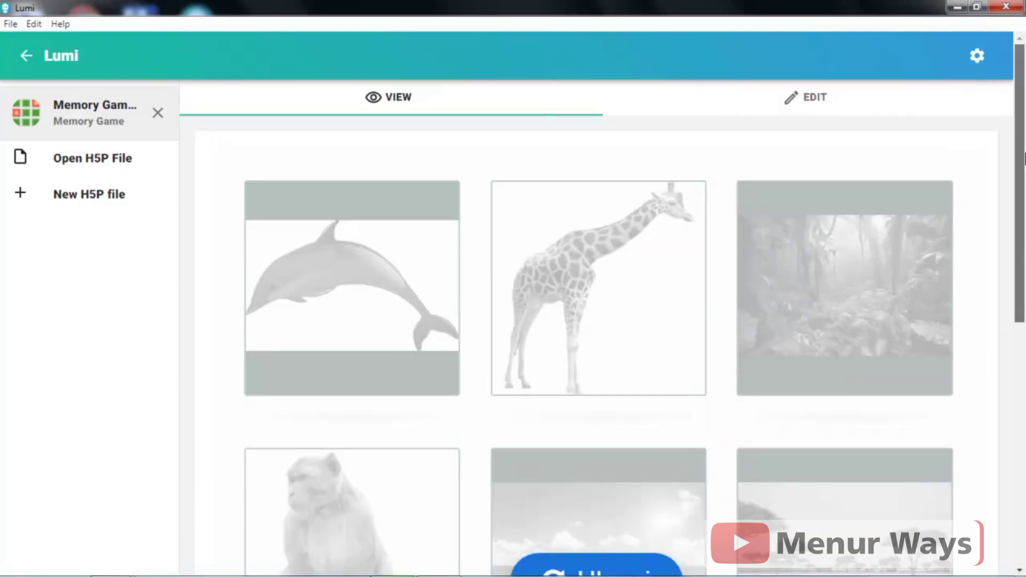
{"action": "scroll", "coordinate": [1018, 114], "scroll_direction": "down", "scroll_amount": 4}
{"action": "scroll", "coordinate": [1018, 114], "scroll_direction": "up", "scroll_amount": 4}
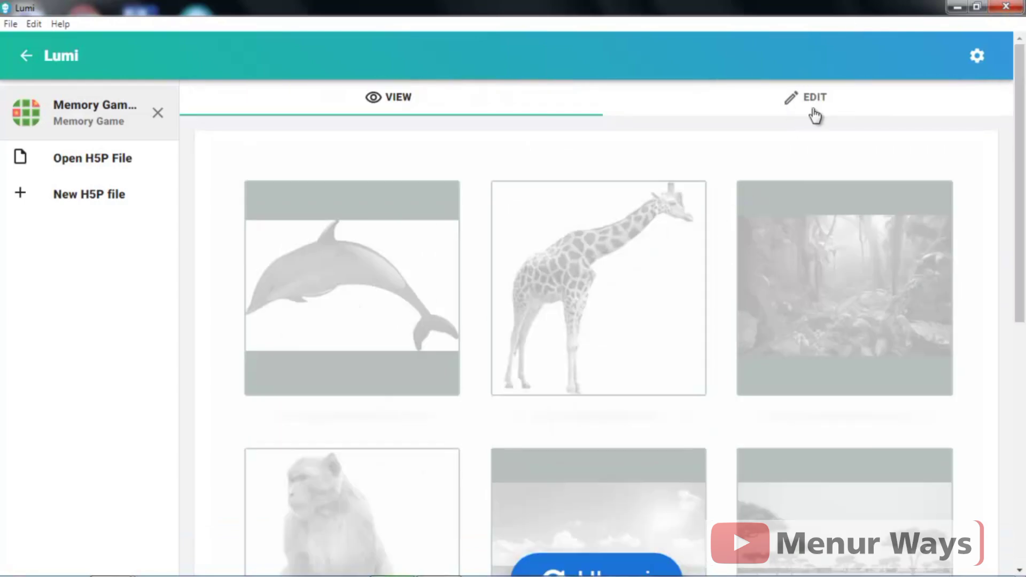
{"action": "left_click", "coordinate": [594, 566]}
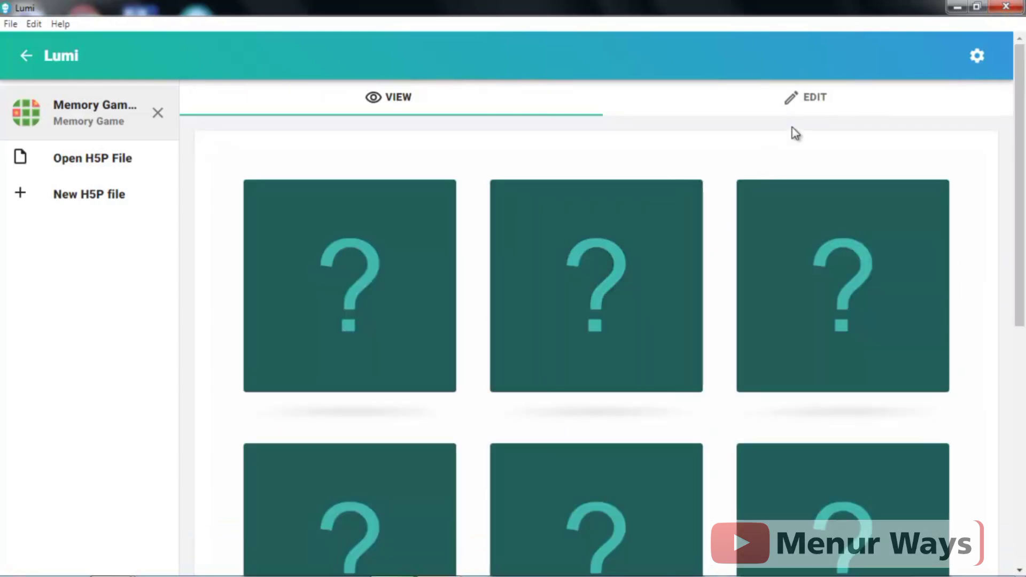
Step: Return to editing and save the game as the H5P package "Memory Games Hewan dan Habitat" in the LUMI folder
{"action": "left_click", "coordinate": [806, 99]}
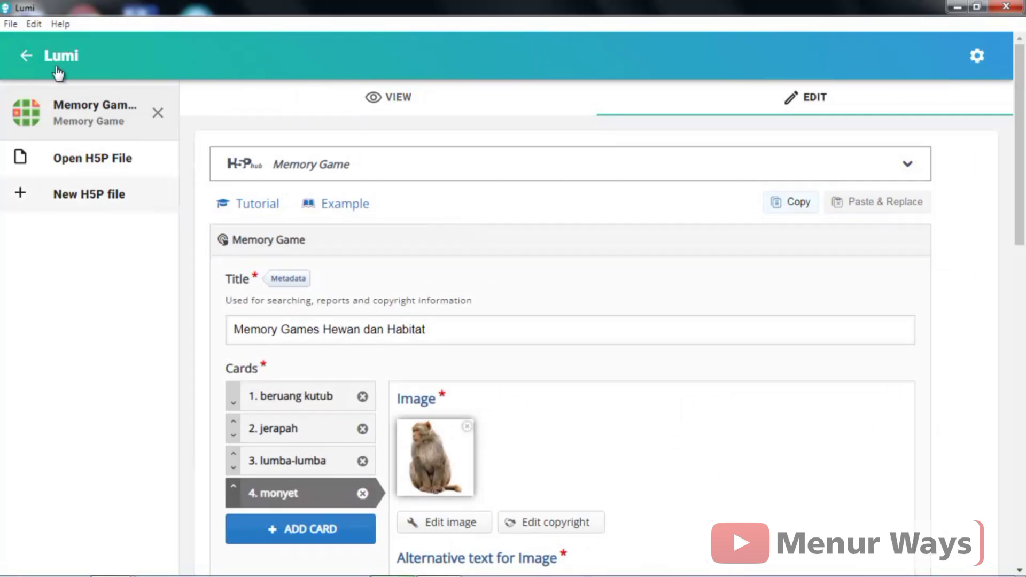
{"action": "left_click", "coordinate": [11, 24]}
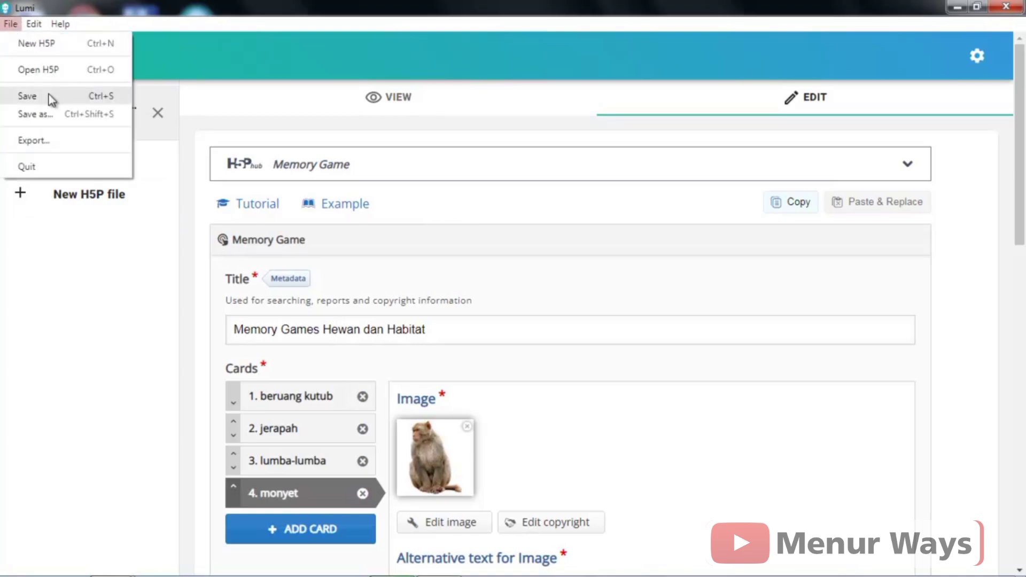
{"action": "left_click", "coordinate": [28, 96]}
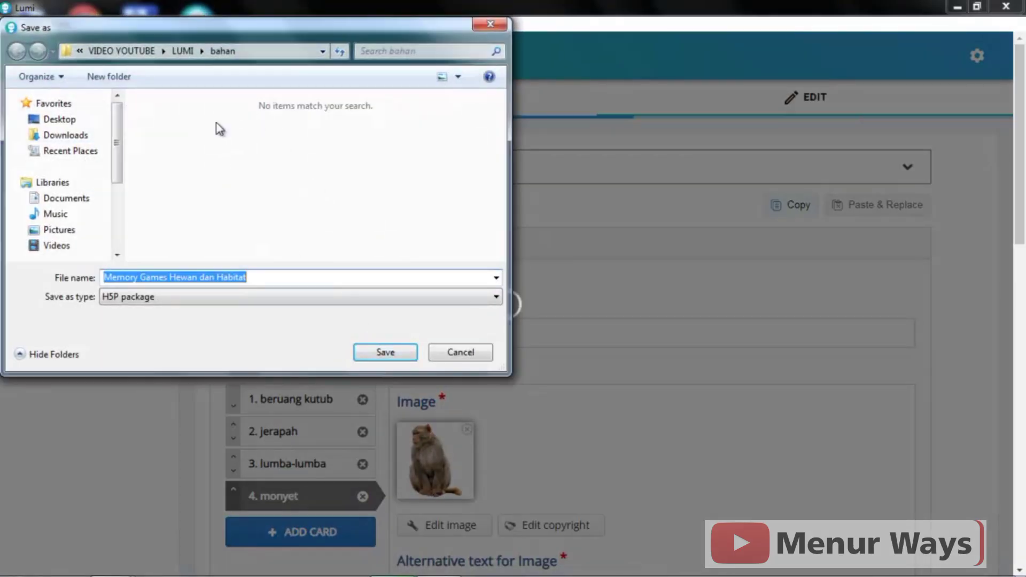
{"action": "key", "text": "alt+Up"}
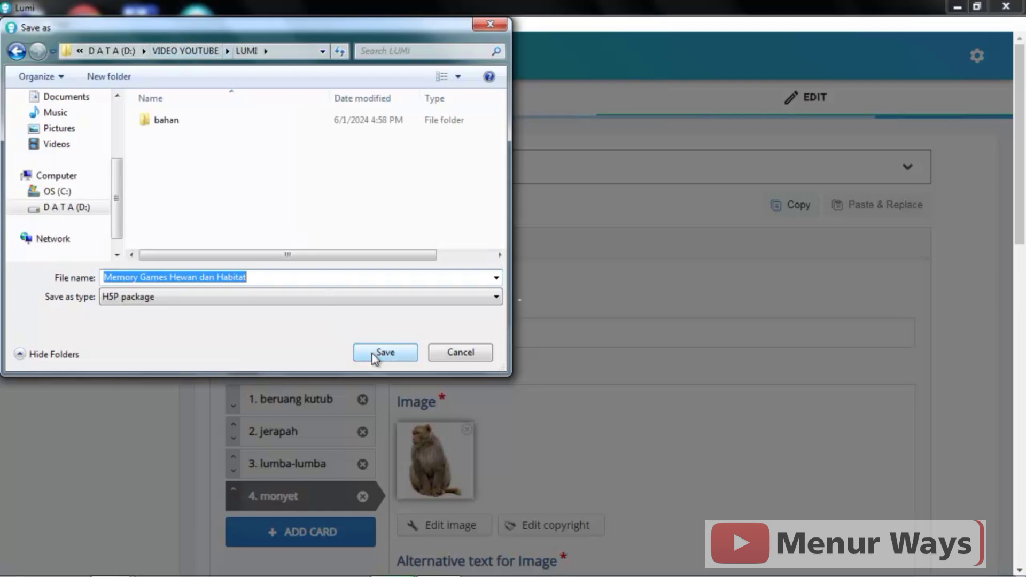
{"action": "left_click", "coordinate": [372, 354]}
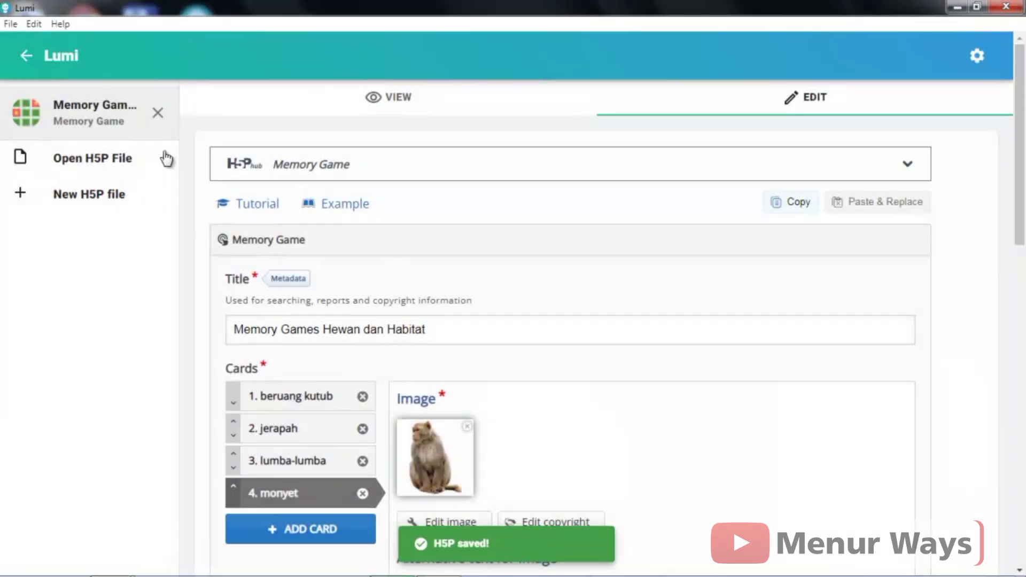
Step: Export the game as an all-in-one HTML file named "Memory Games Hewan dan Habitat" in the LUMI folder
{"action": "left_click", "coordinate": [10, 25]}
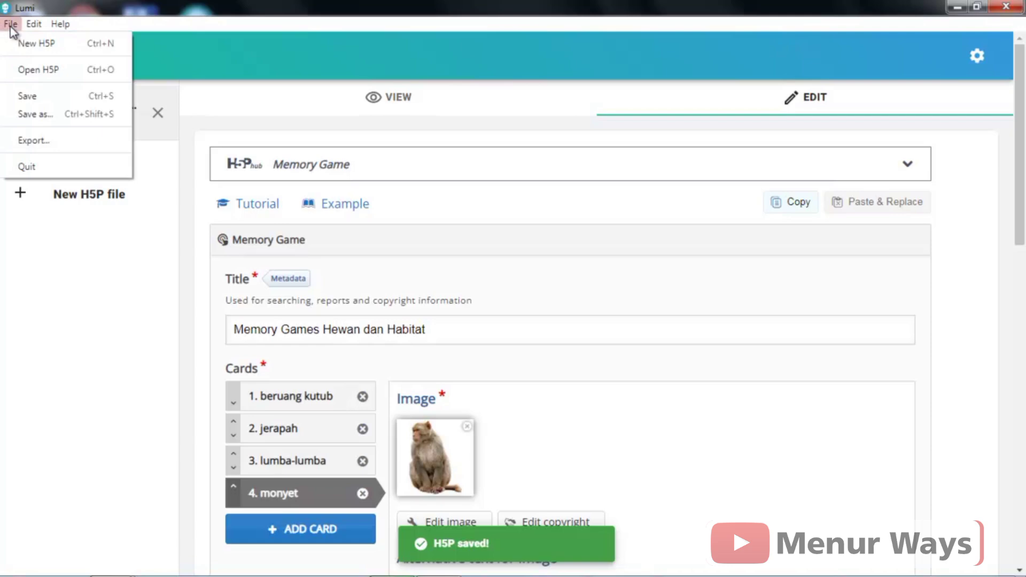
{"action": "left_click", "coordinate": [59, 140]}
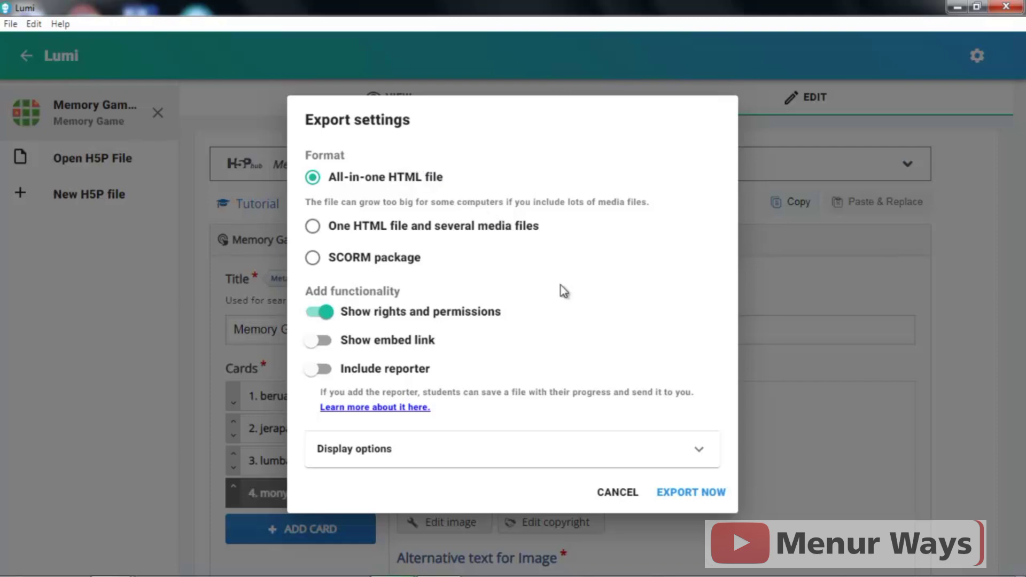
{"action": "left_click", "coordinate": [704, 494]}
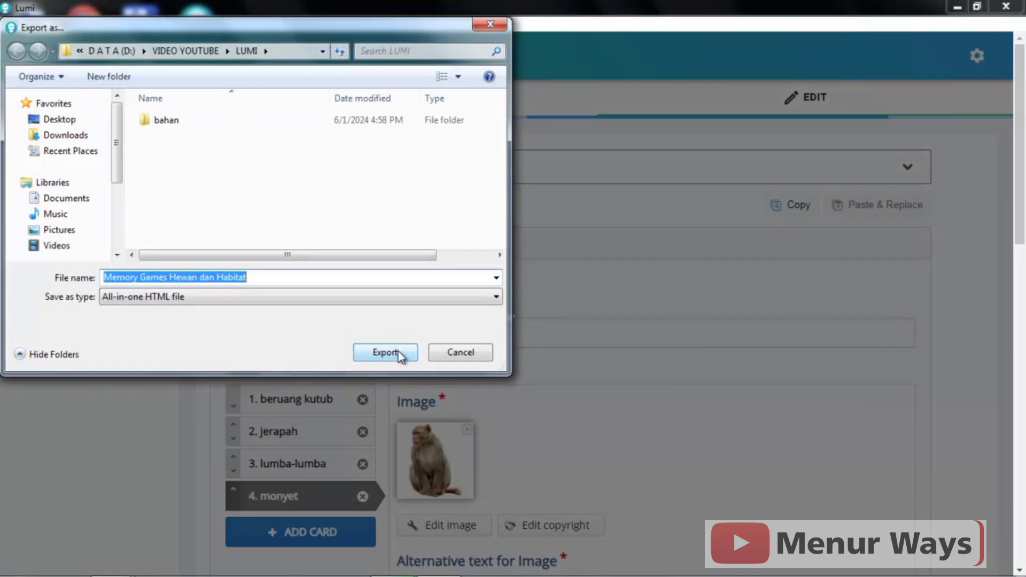
{"action": "left_click", "coordinate": [397, 354]}
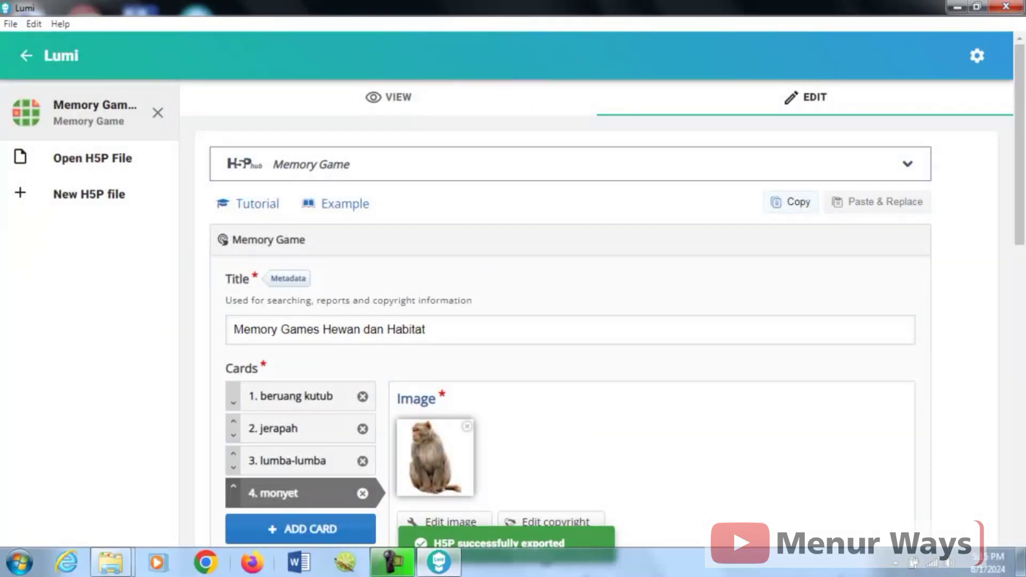
Step: Switch to the Windows Explorer window, go to the LUMI folder and select both "Memory Games Hewan dan Habitat" files
{"action": "mouse_move", "coordinate": [128, 561]}
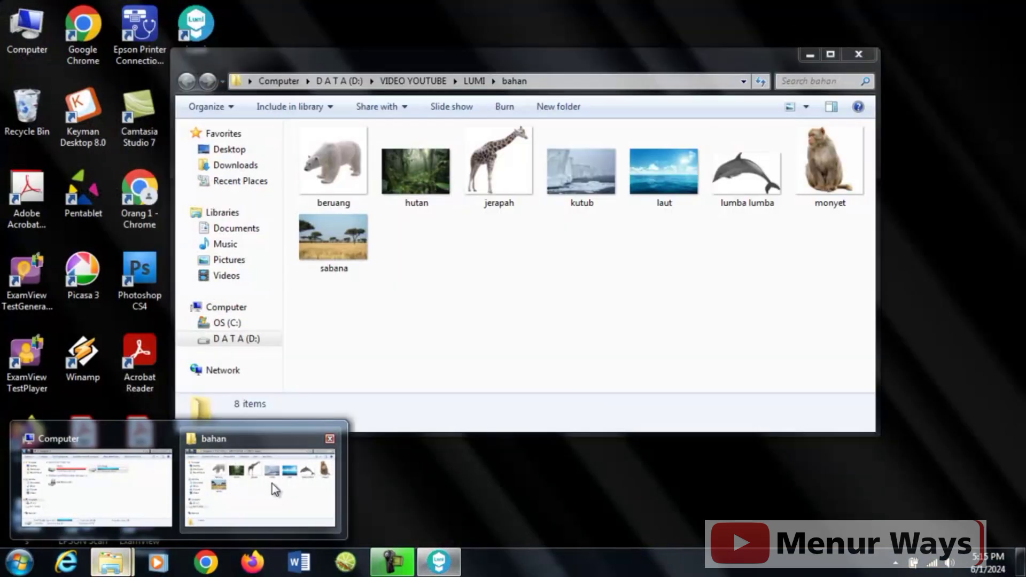
{"action": "left_click", "coordinate": [275, 489]}
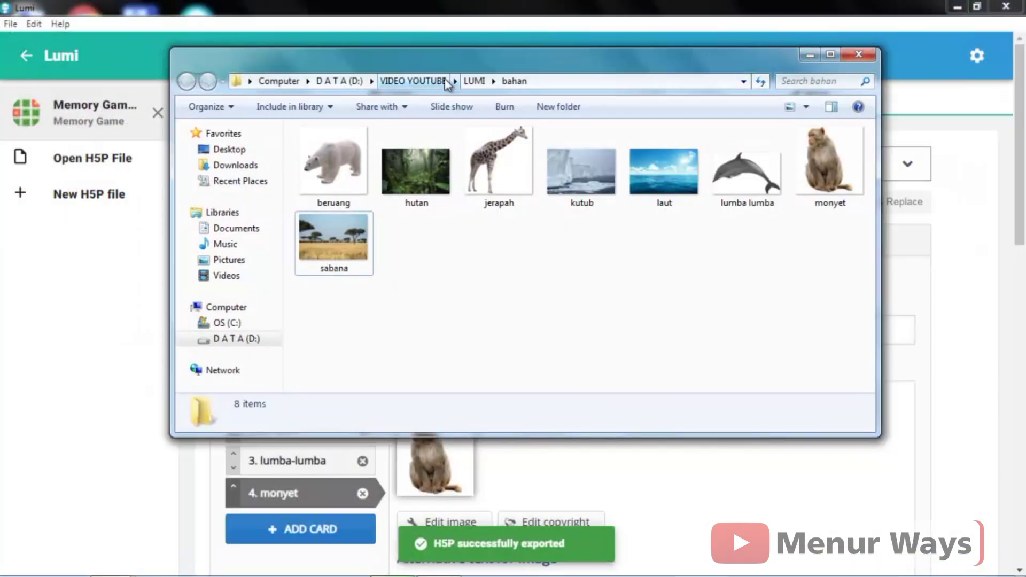
{"action": "left_click", "coordinate": [470, 81]}
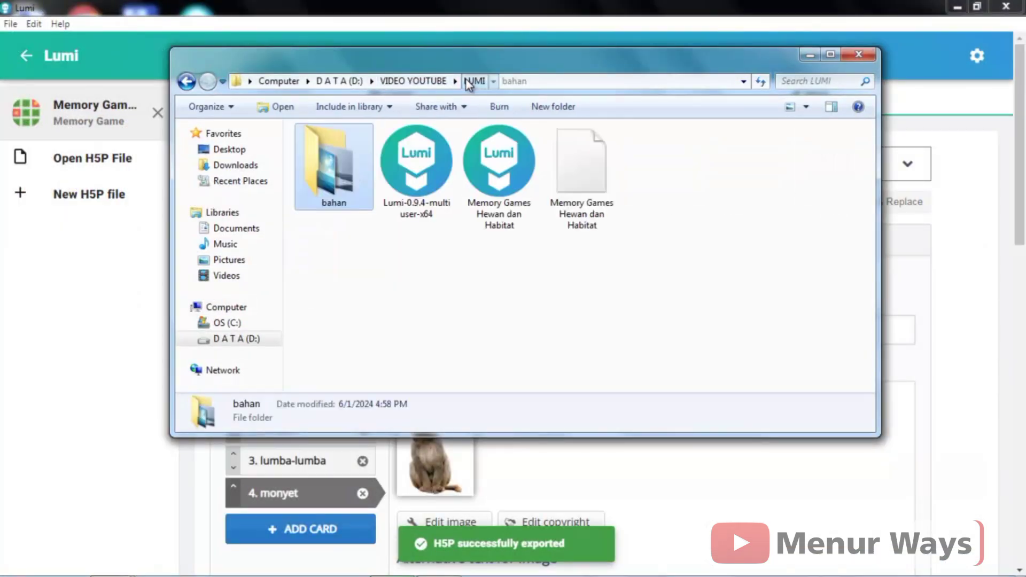
{"action": "left_click", "coordinate": [500, 291]}
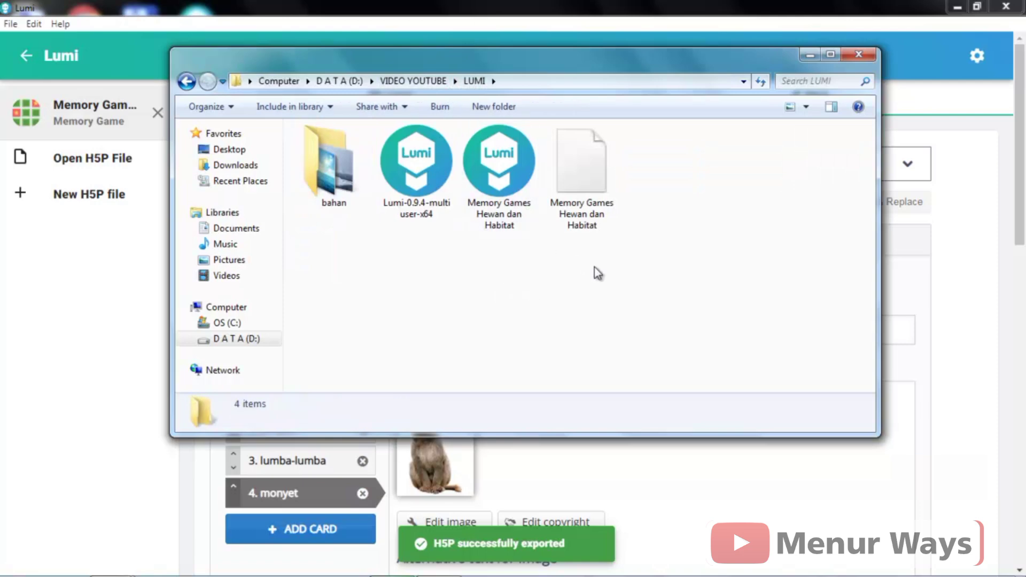
{"action": "left_click_drag", "start_coordinate": [595, 267], "coordinate": [511, 162]}
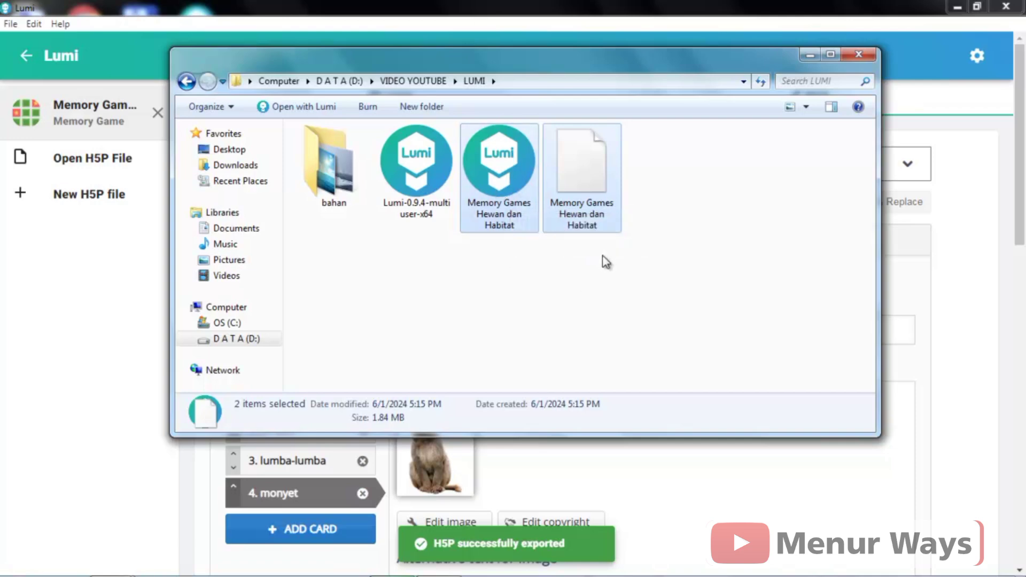
Step: Open the exported HTML file "Memory Games Hewan dan Habitat" in Google Chrome and dismiss the browser's update notice
{"action": "left_click", "coordinate": [590, 159]}
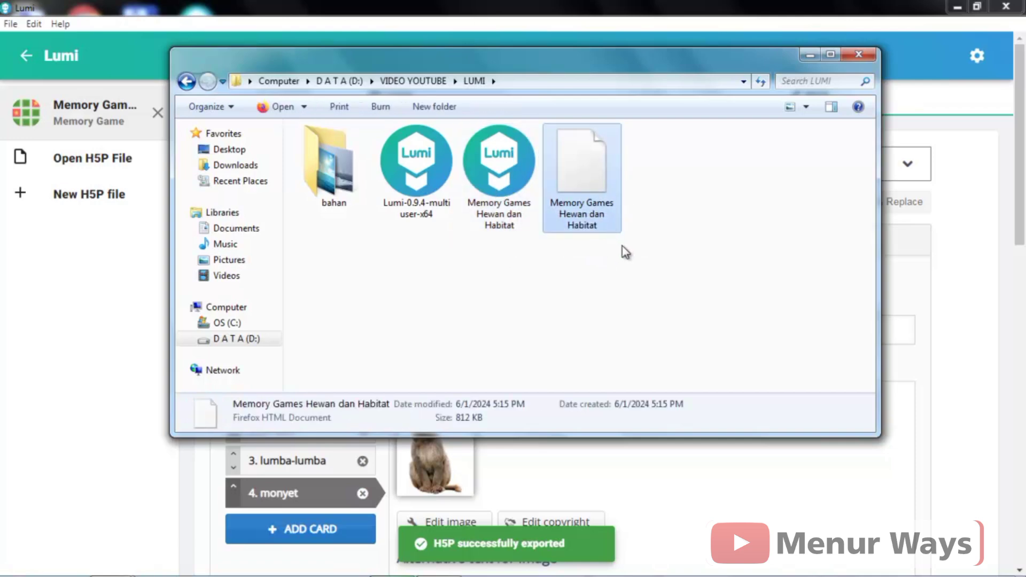
{"action": "left_click", "coordinate": [304, 107]}
{"action": "left_click", "coordinate": [314, 144]}
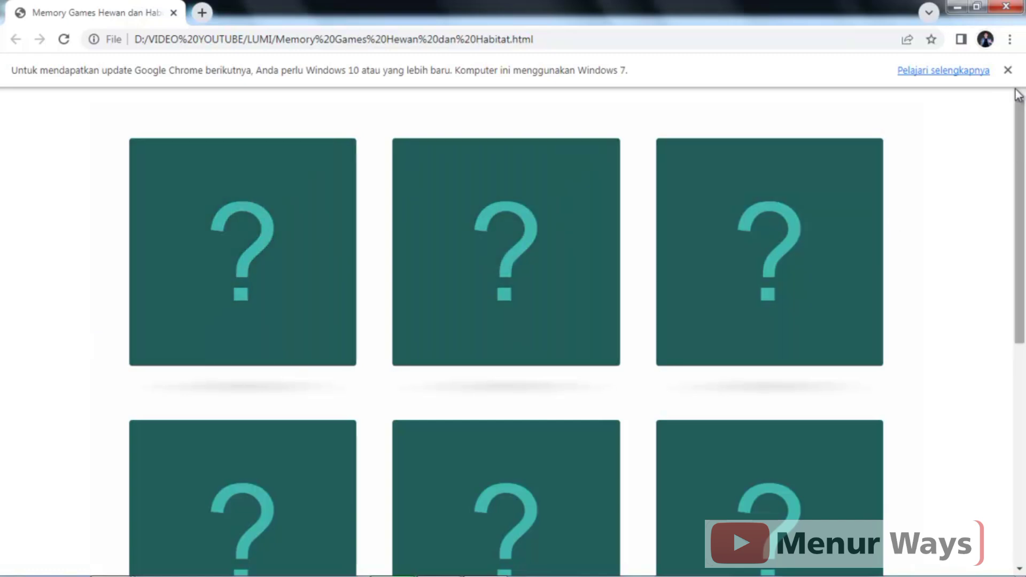
{"action": "left_click", "coordinate": [1007, 69]}
Step: Look over all the face-down cards and the score area of the exported game page
{"action": "left_click_drag", "start_coordinate": [1019, 121], "coordinate": [1011, 341]}
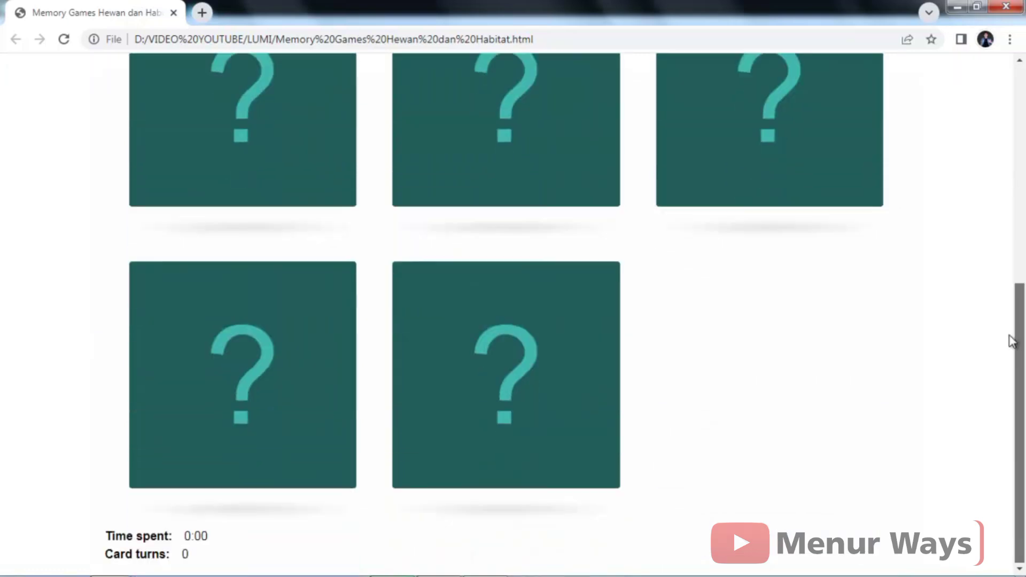
{"action": "scroll", "coordinate": [1012, 341], "scroll_direction": "up", "scroll_amount": 8}
{"action": "scroll", "coordinate": [996, 412], "scroll_direction": "down", "scroll_amount": 8}
{"action": "scroll", "coordinate": [996, 412], "scroll_direction": "up", "scroll_amount": 8}
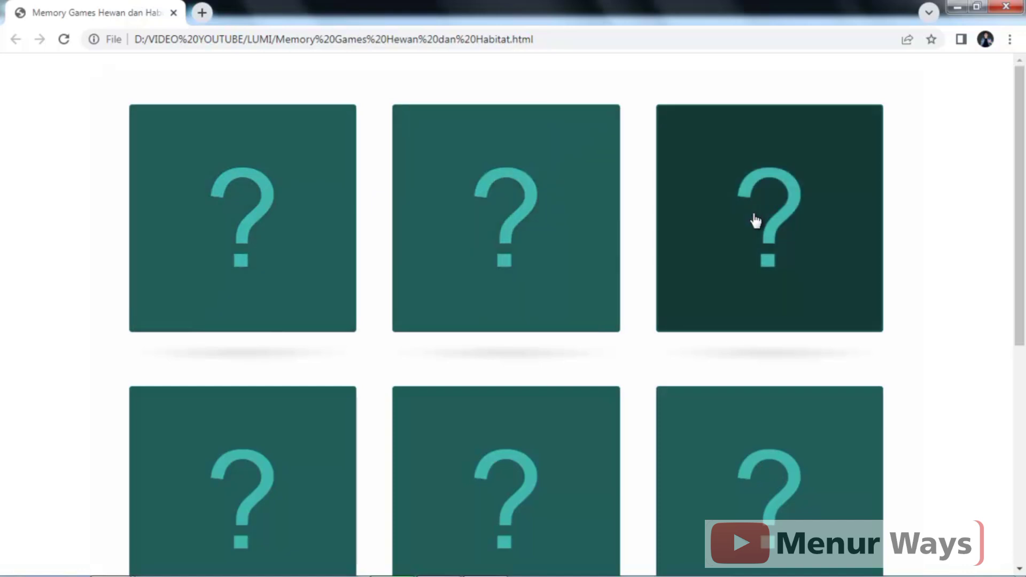
{"action": "mouse_move", "coordinate": [1019, 230]}
{"action": "left_mouse_down"}
{"action": "mouse_move", "coordinate": [1024, 427]}
{"action": "mouse_move", "coordinate": [1024, 227]}
{"action": "left_mouse_up"}
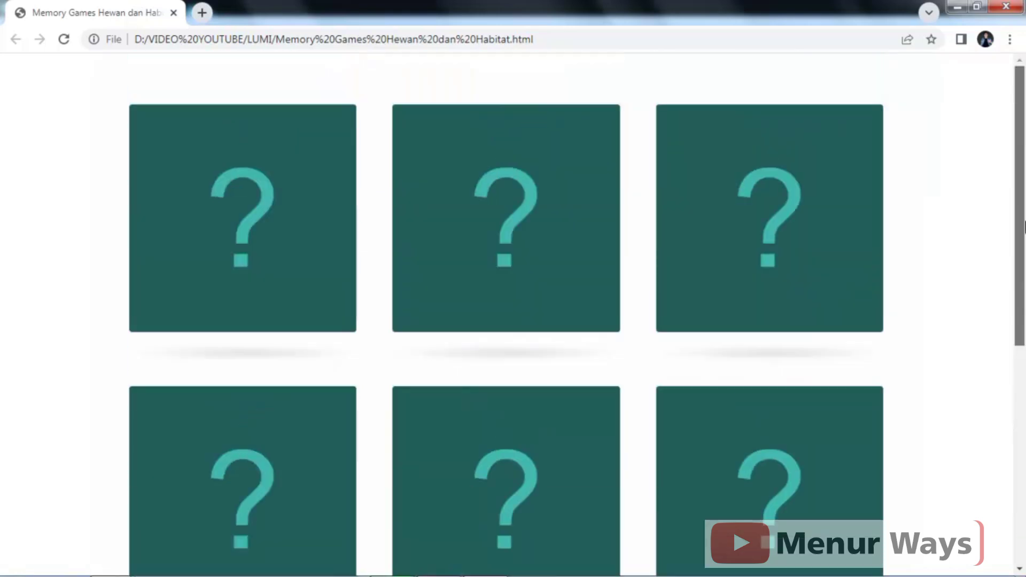
Step: Test the exported game by turning the three cards of the top row
{"action": "left_click", "coordinate": [323, 318]}
{"action": "left_click", "coordinate": [444, 285]}
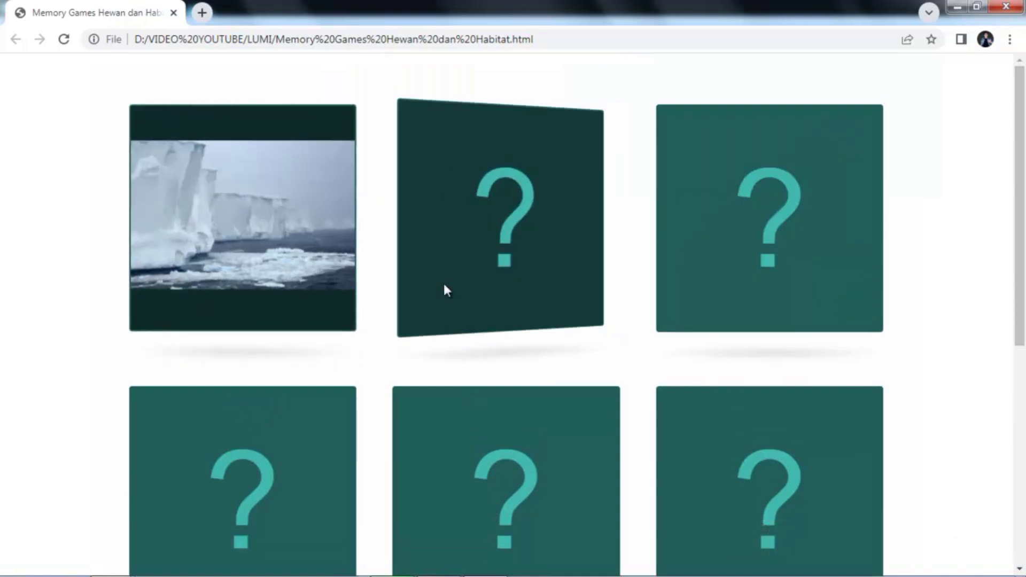
{"action": "left_click", "coordinate": [667, 274]}
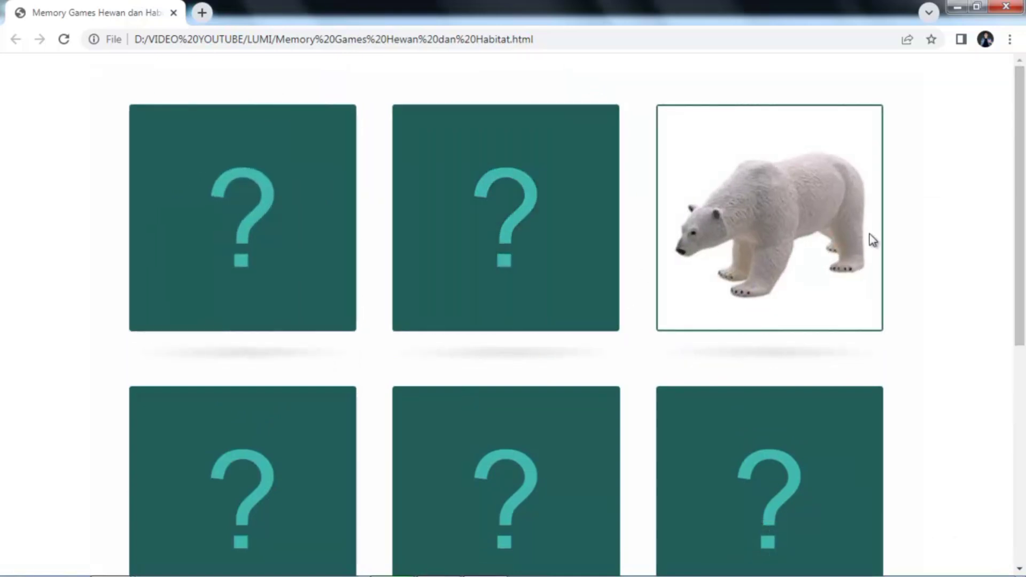